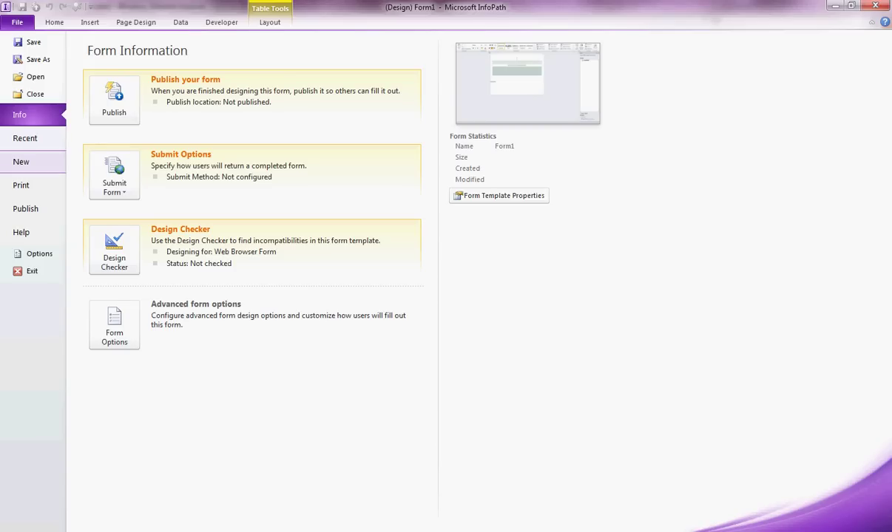
Create a new Blank Form (Form2) and open it for design
{"action": "left_click", "coordinate": [20, 161]}
{"action": "left_click", "coordinate": [296, 115]}
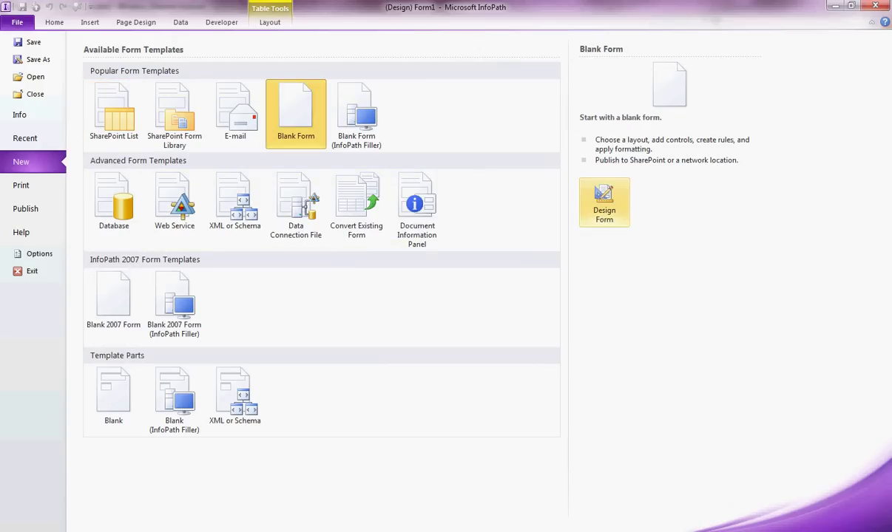
{"action": "left_click", "coordinate": [604, 201]}
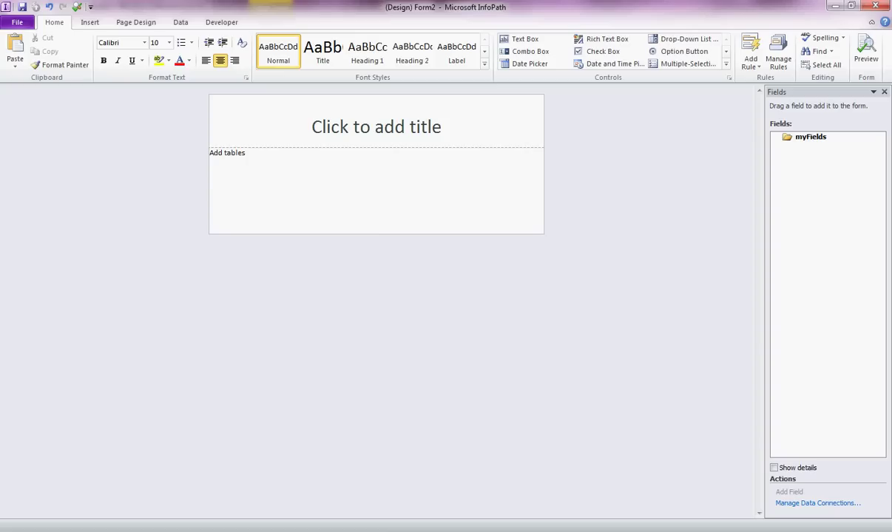
{"action": "key", "text": "alt+p"}
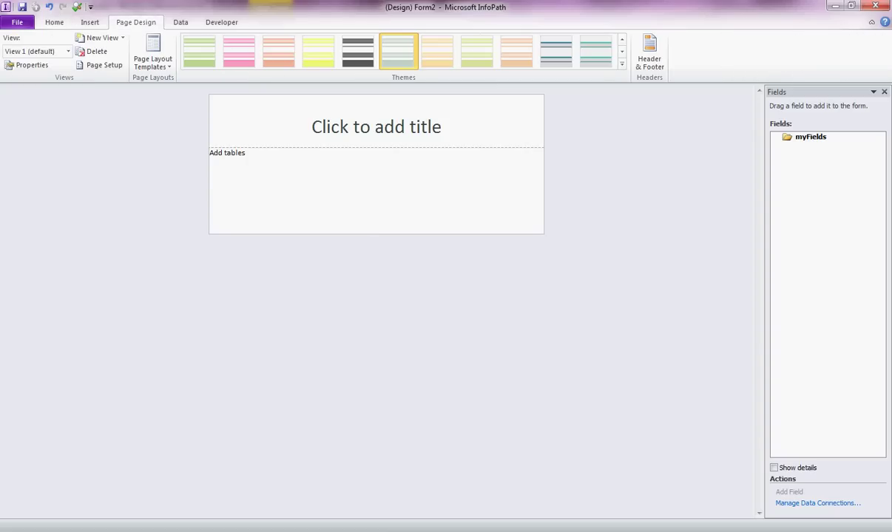
Add a Title and Heading layout section below the first and apply a plainer, left-aligned theme
{"action": "left_click", "coordinate": [152, 59]}
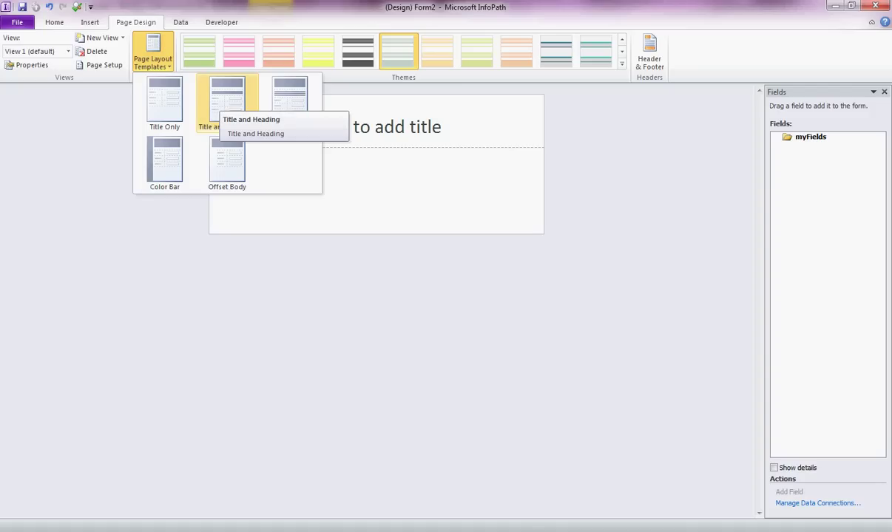
{"action": "left_click", "coordinate": [227, 100]}
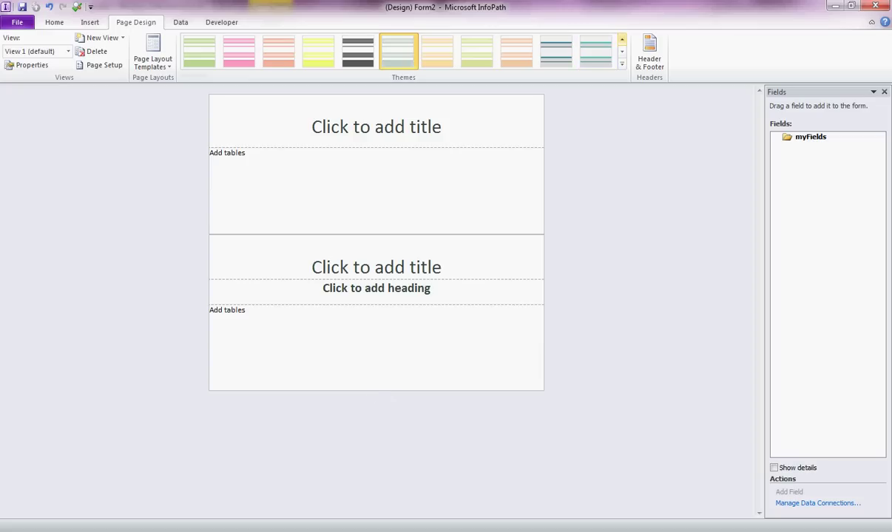
{"action": "scroll", "coordinate": [403, 51], "scroll_direction": "down", "scroll_amount": 1}
{"action": "scroll", "coordinate": [403, 52], "scroll_direction": "down", "scroll_amount": 1}
{"action": "scroll", "coordinate": [403, 51], "scroll_direction": "down", "scroll_amount": 1}
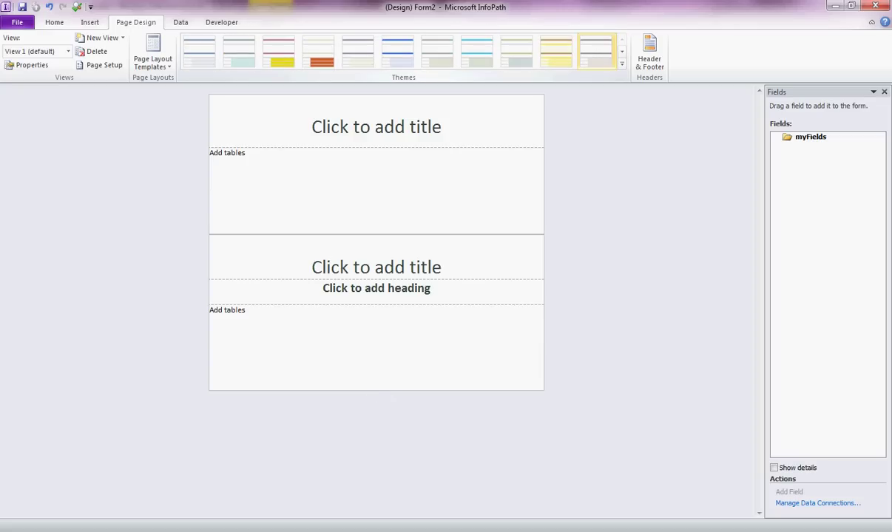
{"action": "left_click", "coordinate": [596, 50]}
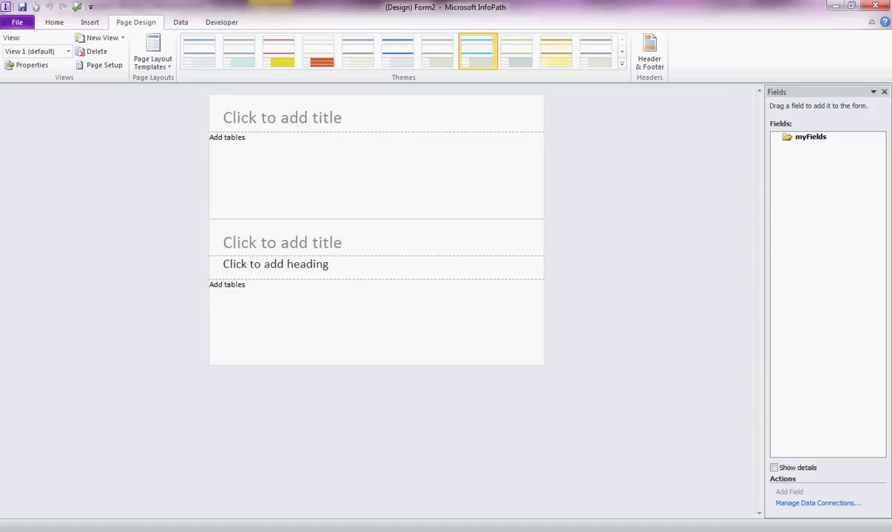
Title the form 'New Employee Form'
{"action": "left_click", "coordinate": [224, 117]}
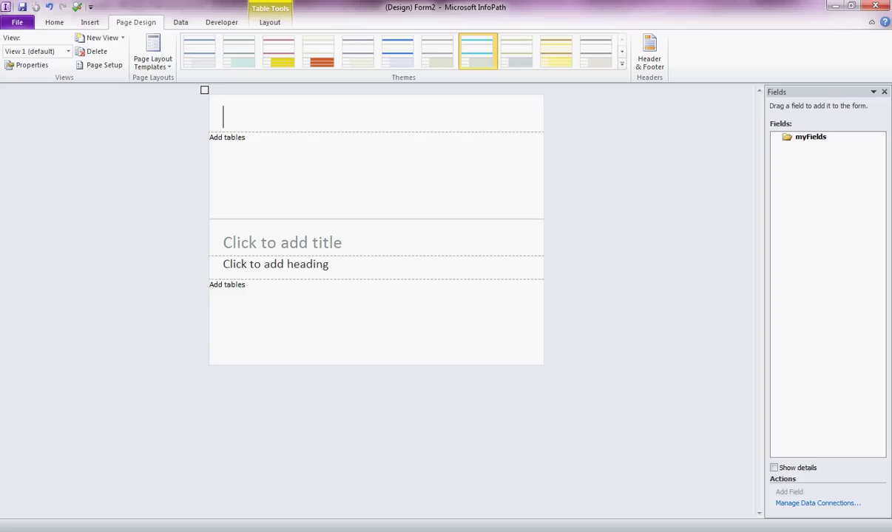
{"action": "type", "text": "New Employ"}
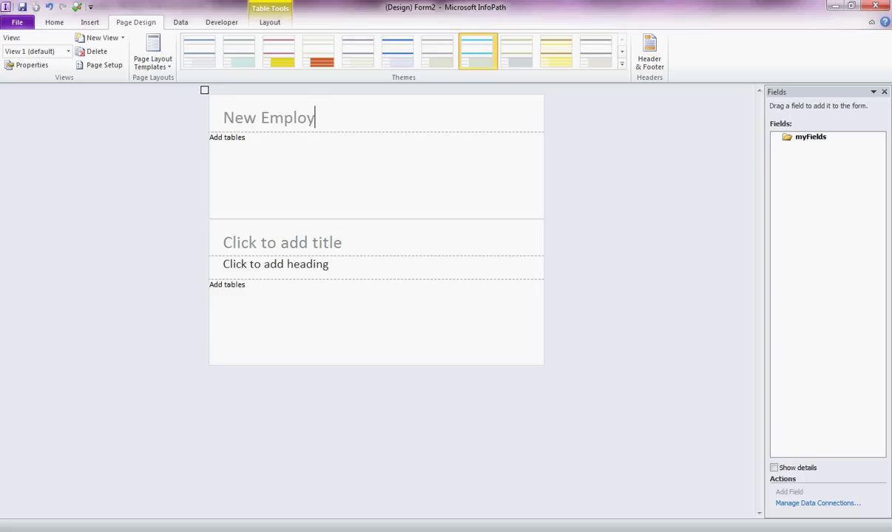
{"action": "type", "text": "ee Form"}
{"action": "left_click", "coordinate": [210, 137]}
Give the second section title 'Personal Information' and heading 'Please fill in your details'
{"action": "left_click", "coordinate": [223, 243]}
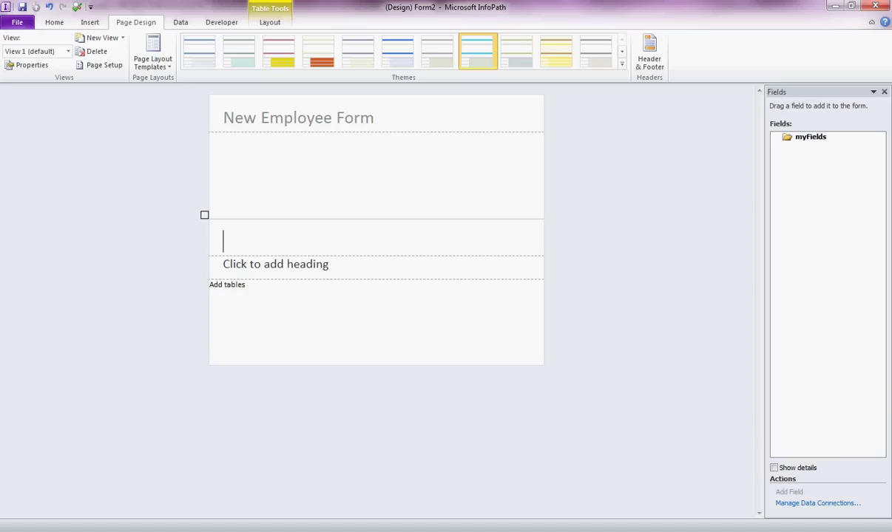
{"action": "type", "text": "Personal "}
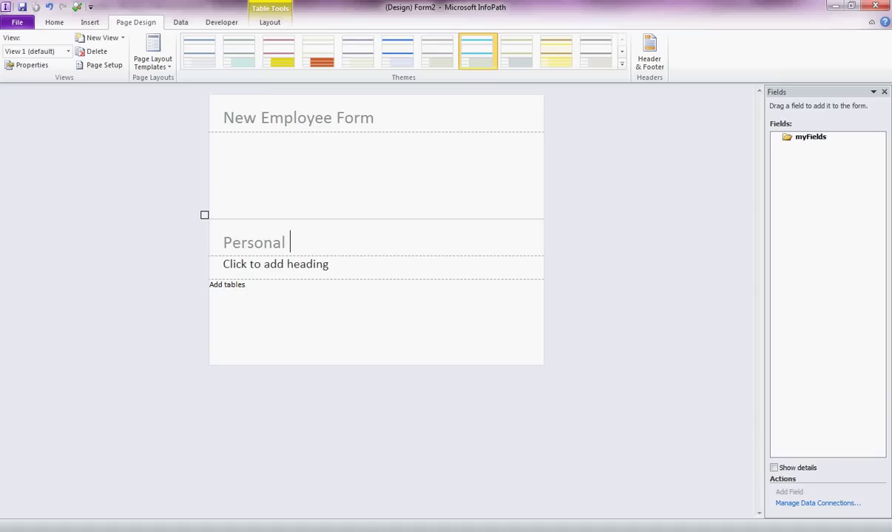
{"action": "type", "text": "Information"}
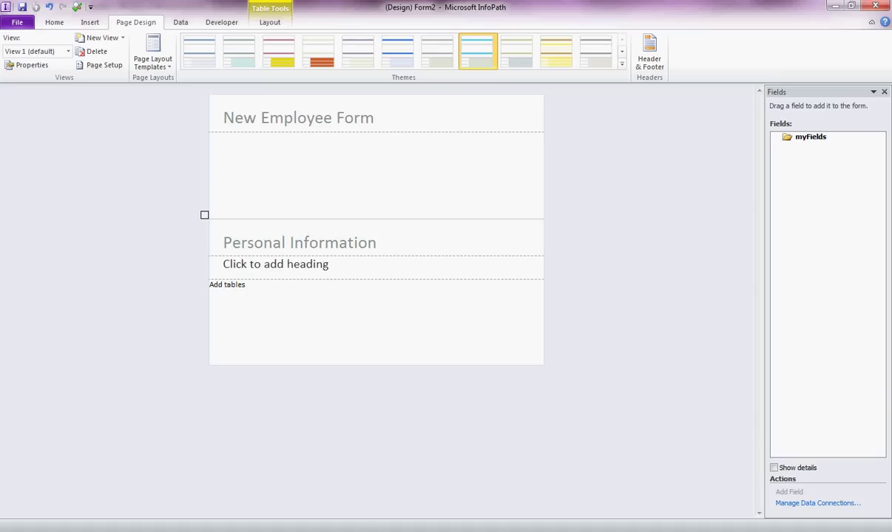
{"action": "left_click", "coordinate": [224, 264]}
{"action": "type", "text": "Please fill in th"}
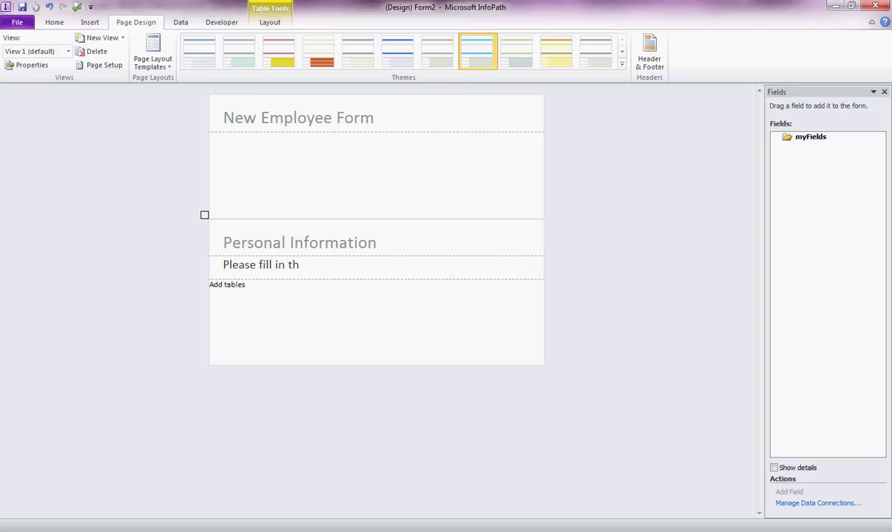
{"action": "type", "text": "e"}
{"action": "key", "text": "BackSpace"}
{"action": "key", "text": "BackSpace"}
{"action": "key", "text": "BackSpace"}
{"action": "key", "text": "BackSpace"}
{"action": "type", "text": "your details"}
{"action": "left_click", "coordinate": [209, 284]}
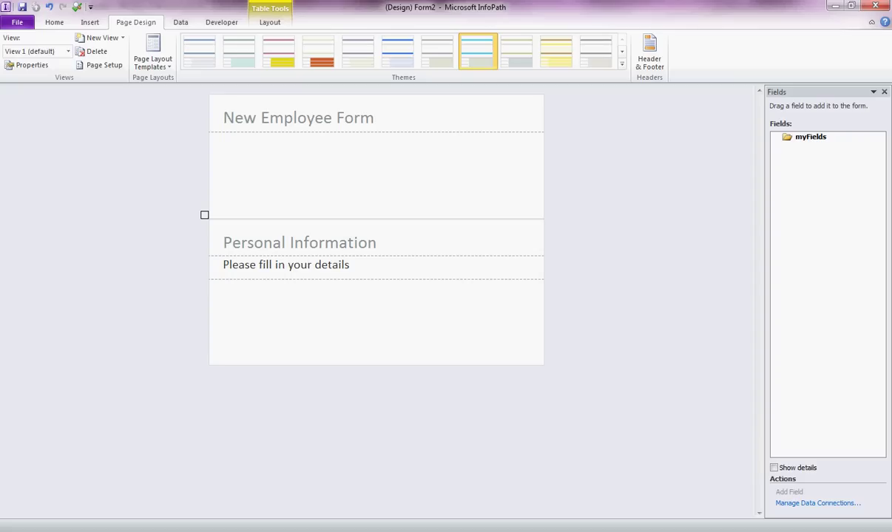
{"action": "left_click", "coordinate": [53, 22]}
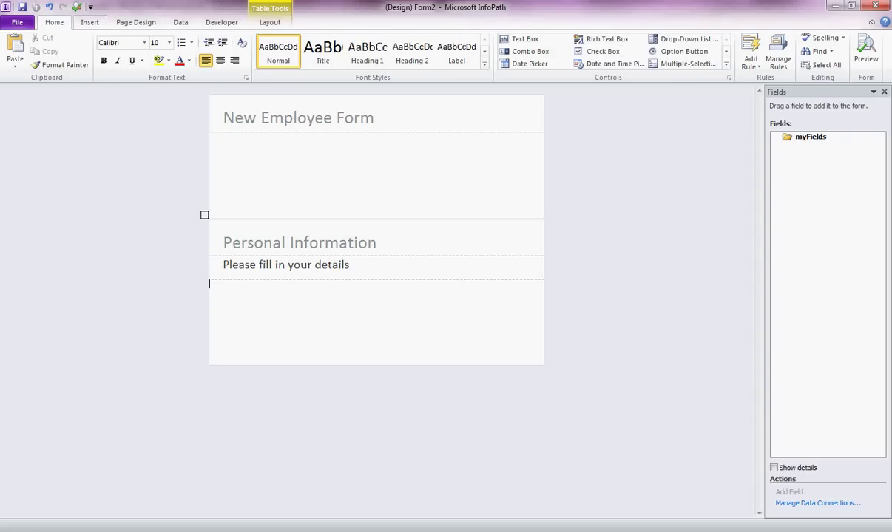
Insert a three-row label-and-control table under the heading and narrow its label column
{"action": "left_click", "coordinate": [89, 23]}
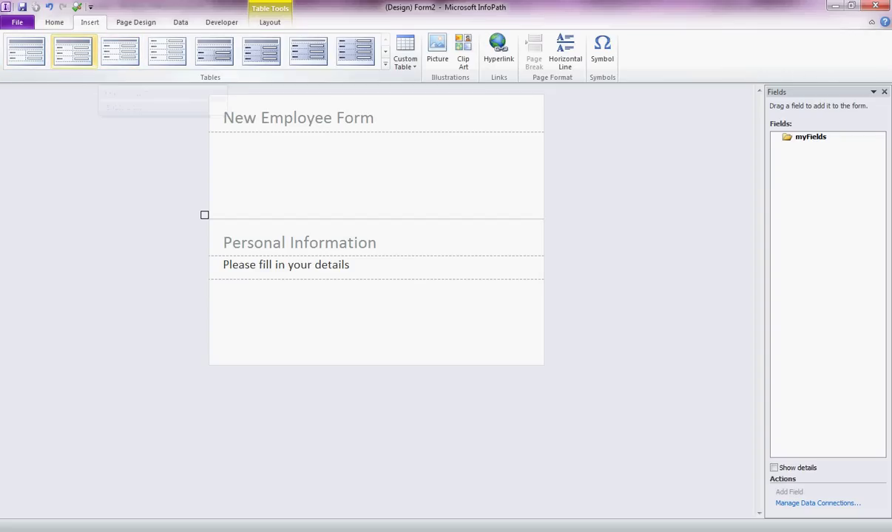
{"action": "left_click", "coordinate": [385, 51]}
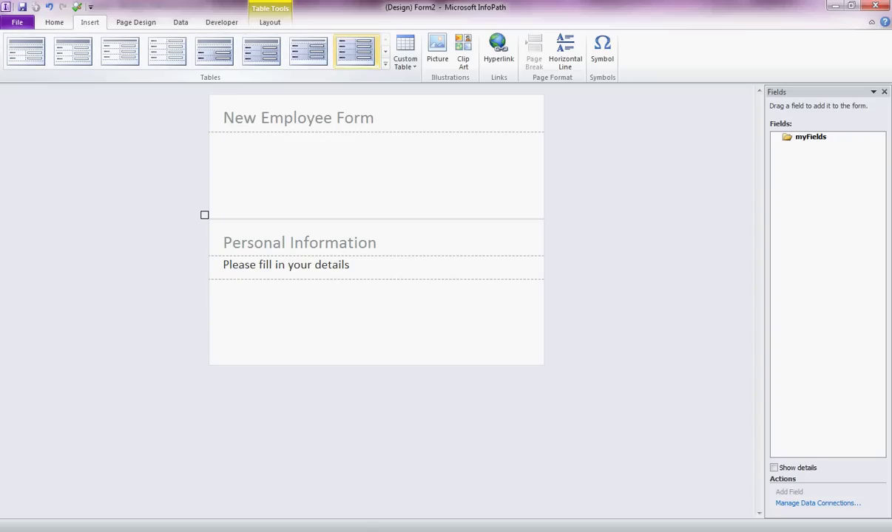
{"action": "left_click", "coordinate": [356, 50]}
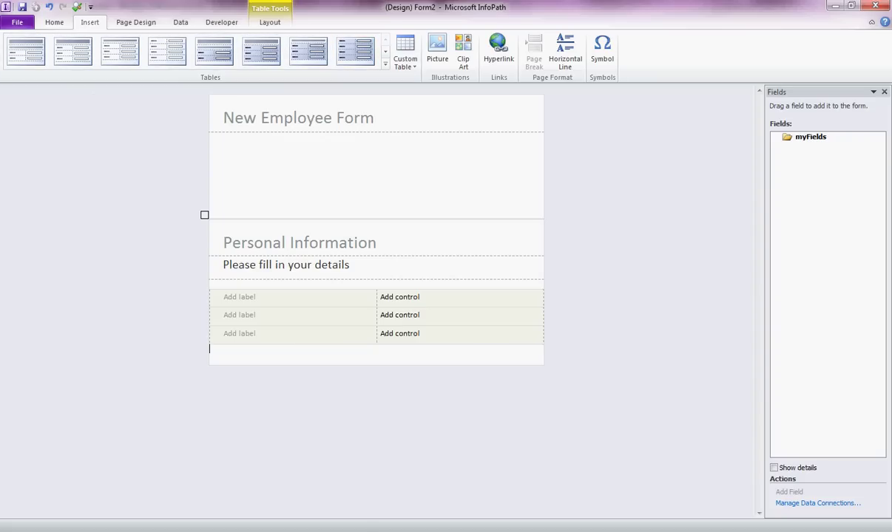
{"action": "left_click_drag", "start_coordinate": [377, 315], "coordinate": [278, 315]}
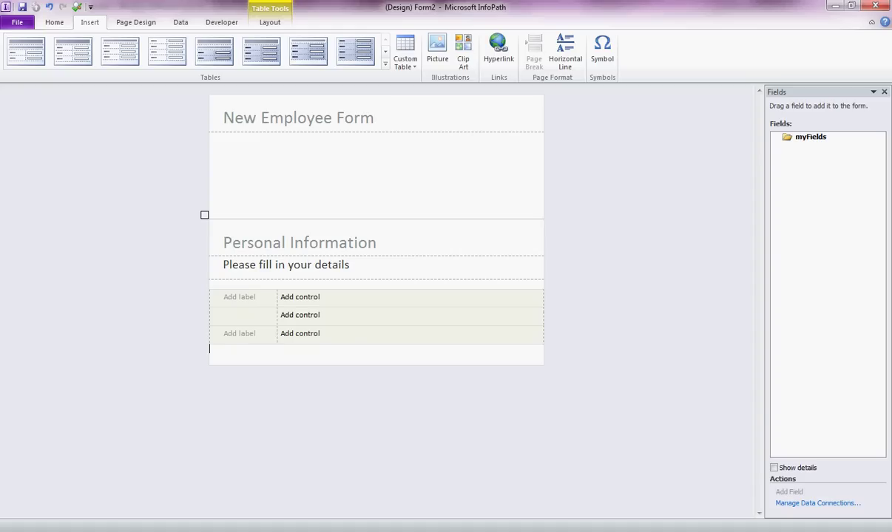
Label the first three rows Surname, First Name and Phone Number
{"action": "left_click", "coordinate": [225, 297]}
{"action": "type", "text": "Surname"}
{"action": "left_click", "coordinate": [224, 315]}
{"action": "type", "text": "First Name"}
{"action": "left_click", "coordinate": [224, 334]}
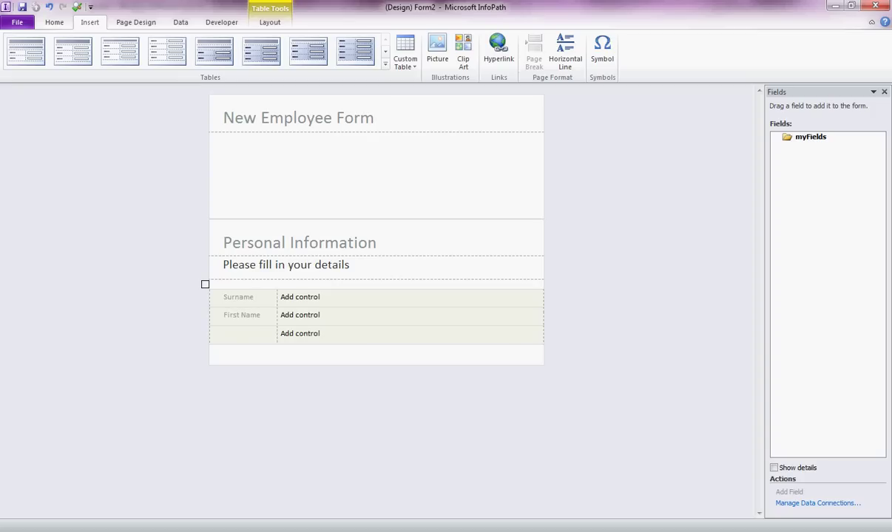
{"action": "type", "text": "Phone Number"}
Add three more rows labelled Date of Birth, Age and Current Job
{"action": "key", "text": "Tab"}
{"action": "key", "text": "Tab"}
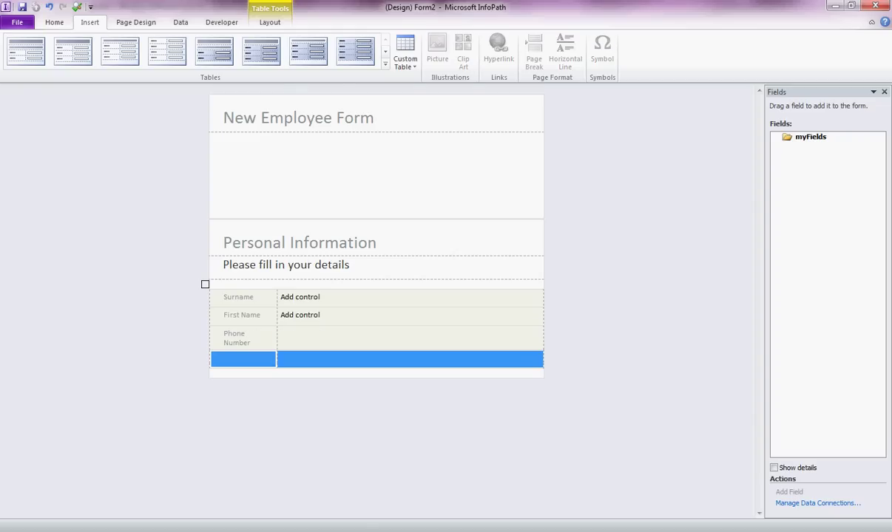
{"action": "type", "text": "Date of Birth"}
{"action": "key", "text": "Tab"}
{"action": "key", "text": "Tab"}
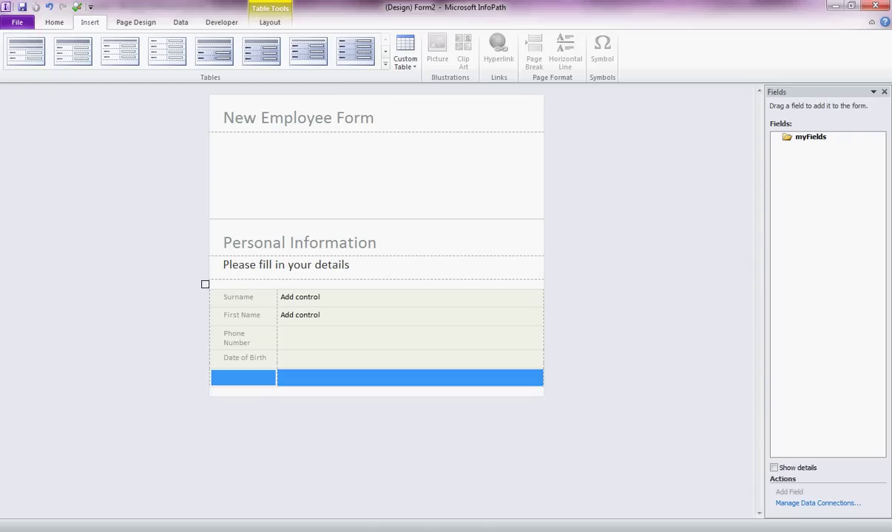
{"action": "type", "text": "Age"}
{"action": "key", "text": "Tab"}
{"action": "key", "text": "Tab"}
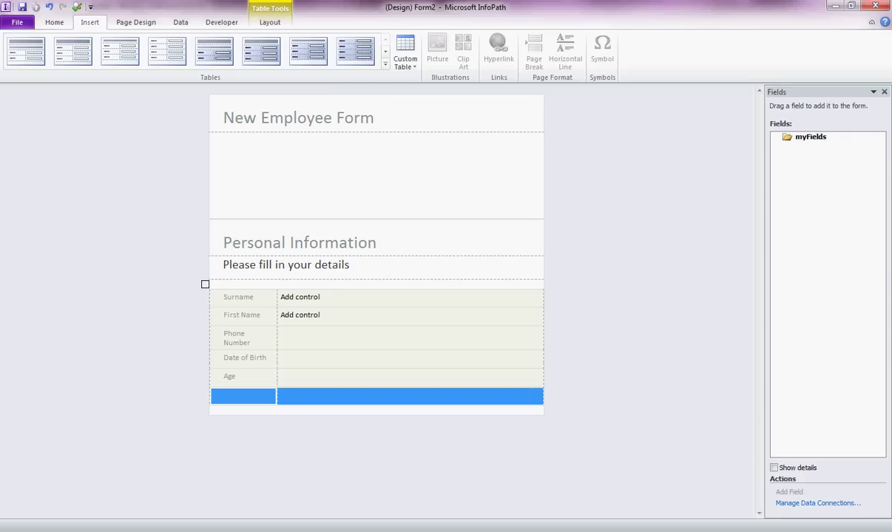
{"action": "type", "text": "Current Job"}
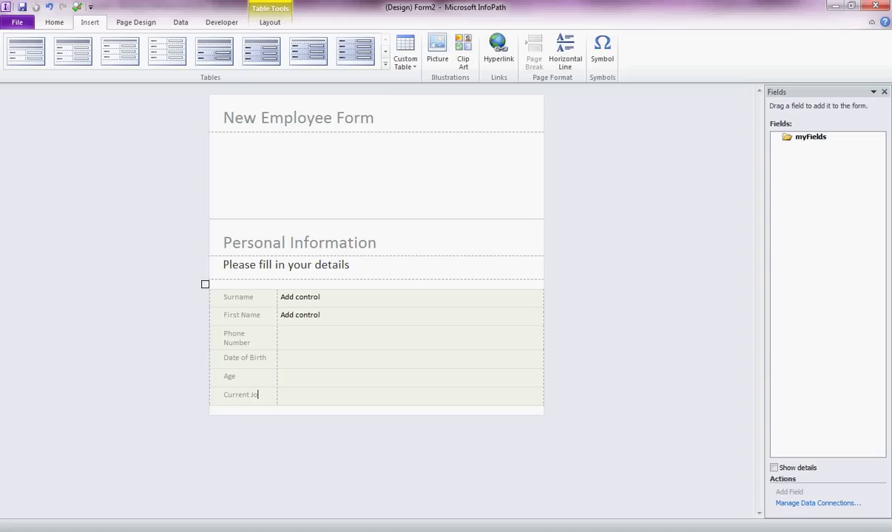
{"action": "left_click", "coordinate": [281, 297]}
Insert text boxes into the Surname, First Name and Phone Number rows
{"action": "left_click", "coordinate": [54, 22]}
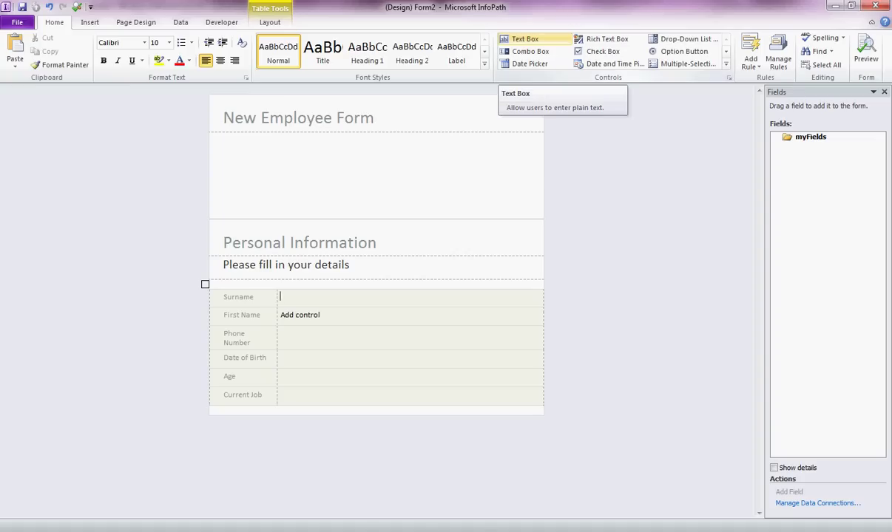
{"action": "left_click", "coordinate": [525, 38]}
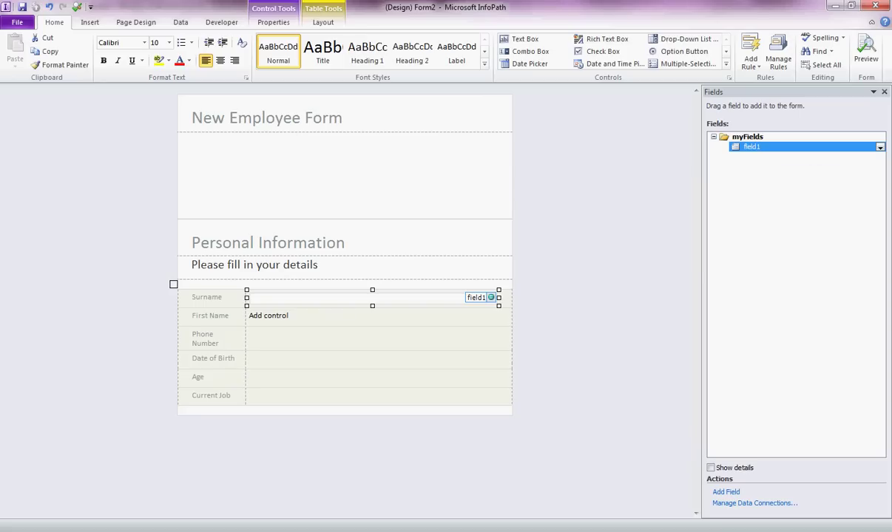
{"action": "left_click", "coordinate": [268, 315]}
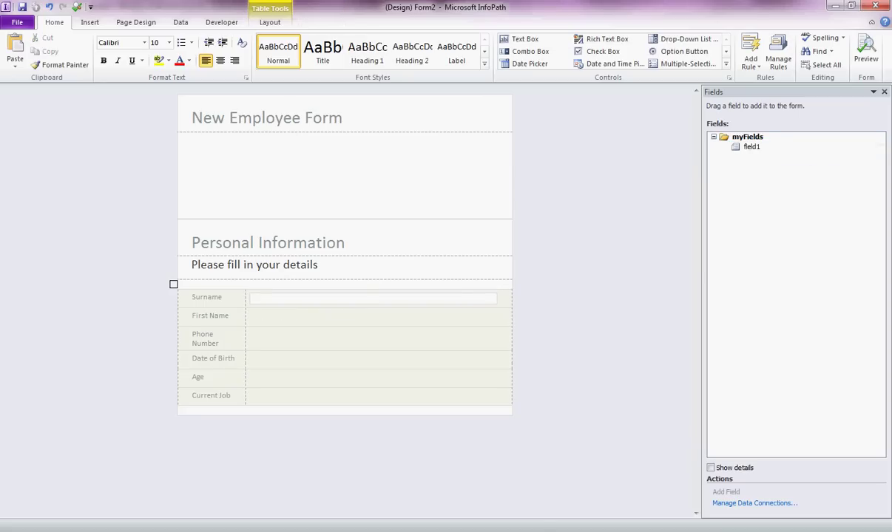
{"action": "left_click", "coordinate": [524, 38]}
{"action": "left_click", "coordinate": [249, 337]}
{"action": "left_click", "coordinate": [524, 38]}
Add a date picker for Date of Birth and text boxes for Age and Current Job
{"action": "left_click", "coordinate": [249, 359]}
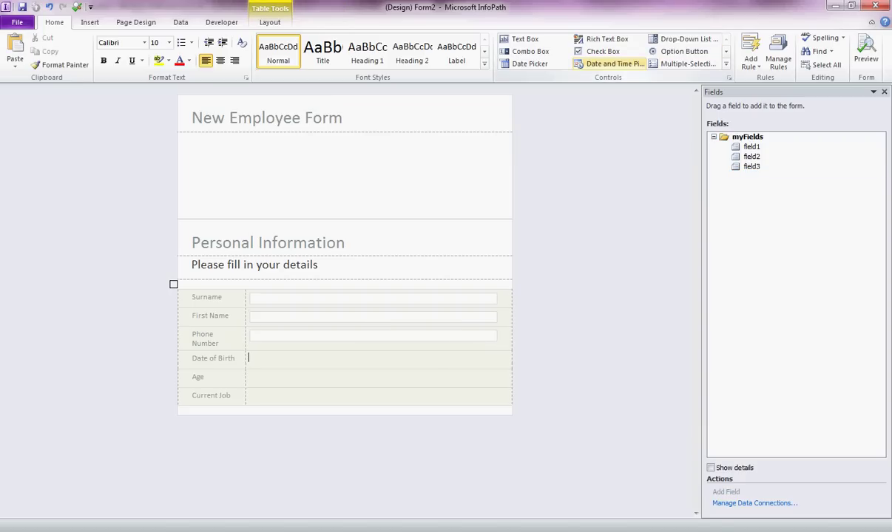
{"action": "left_click", "coordinate": [615, 64]}
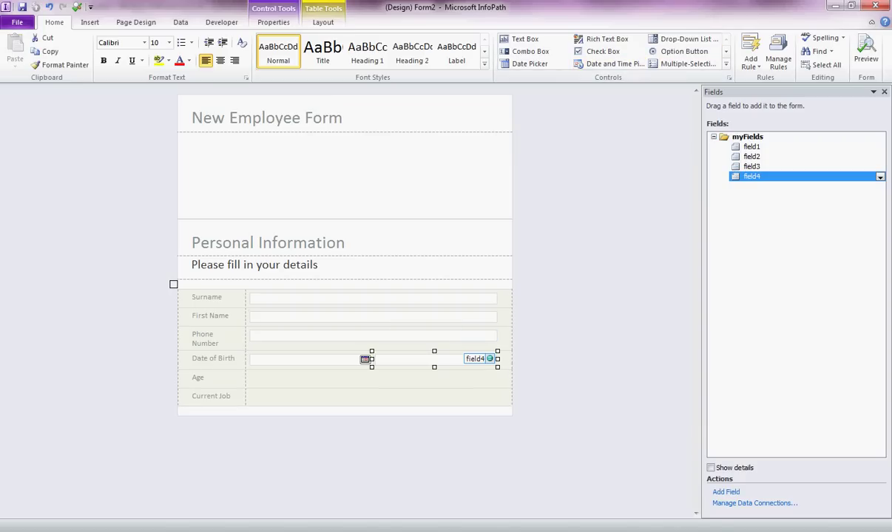
{"action": "key", "text": "Escape"}
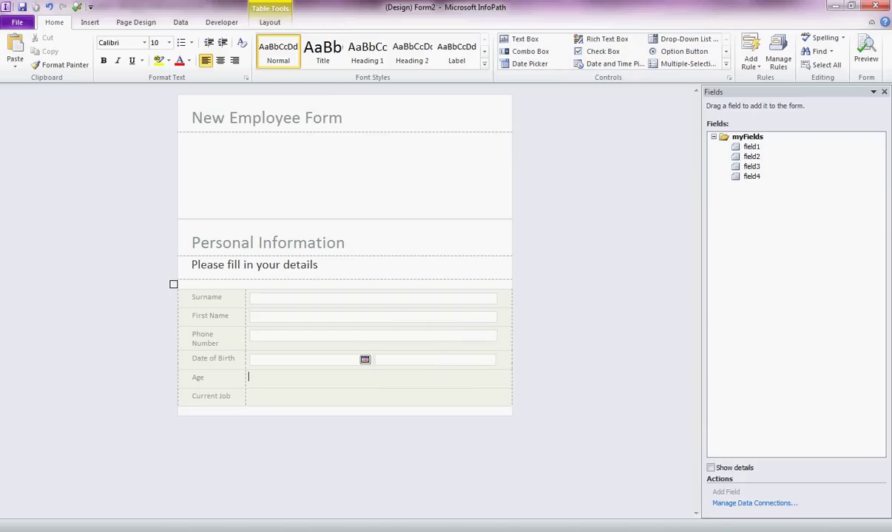
{"action": "left_click", "coordinate": [250, 378]}
{"action": "left_click", "coordinate": [520, 38]}
{"action": "left_click", "coordinate": [250, 397]}
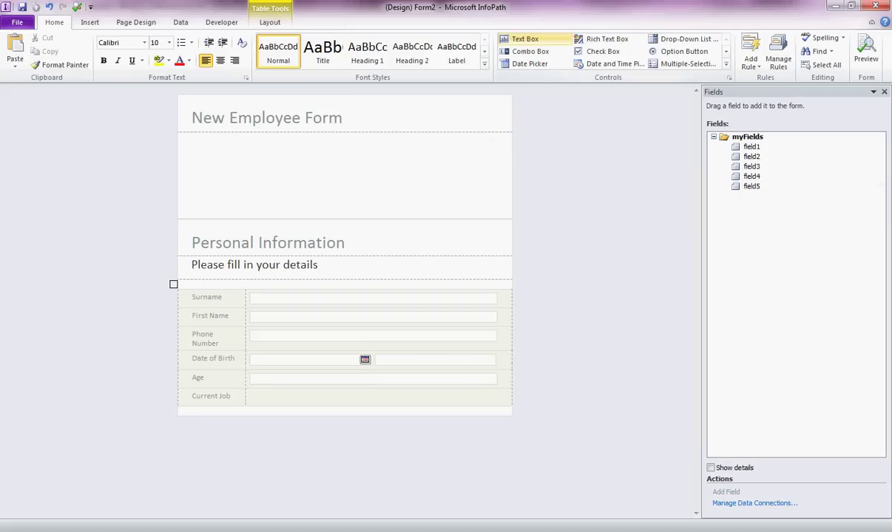
{"action": "left_click", "coordinate": [520, 39]}
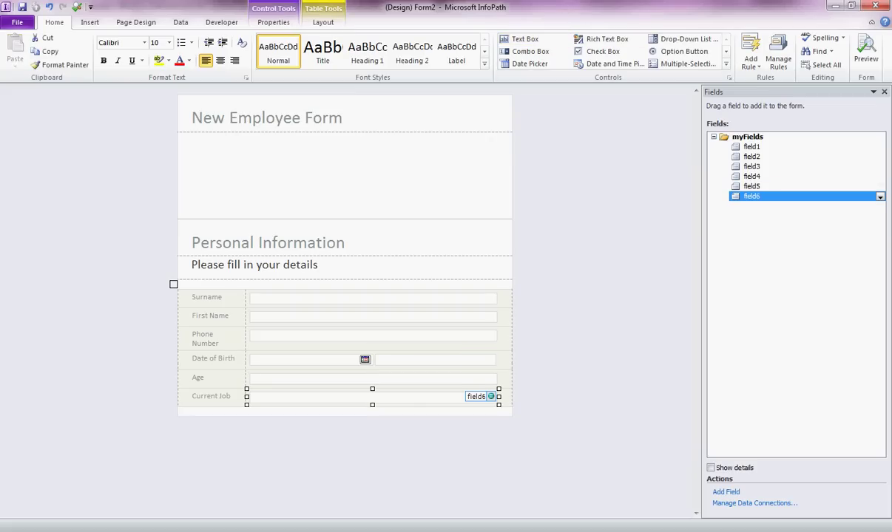
{"action": "left_click", "coordinate": [752, 147]}
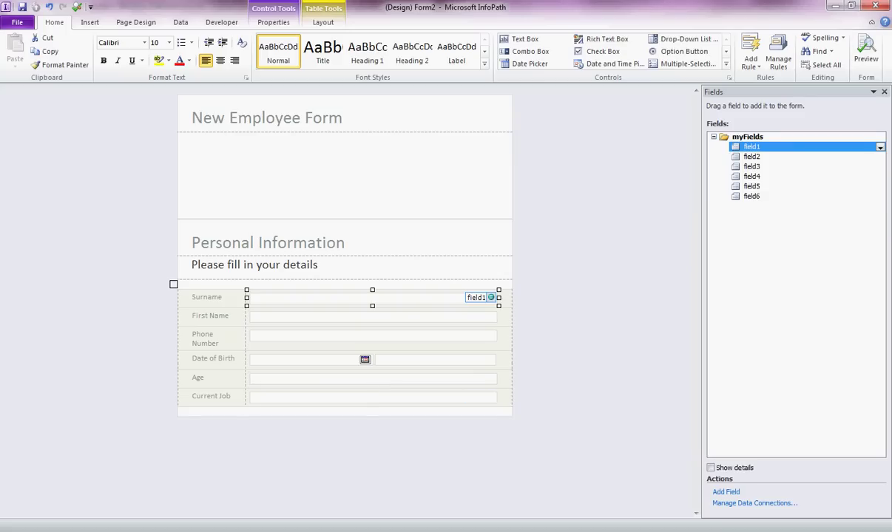
{"action": "left_click", "coordinate": [177, 137]}
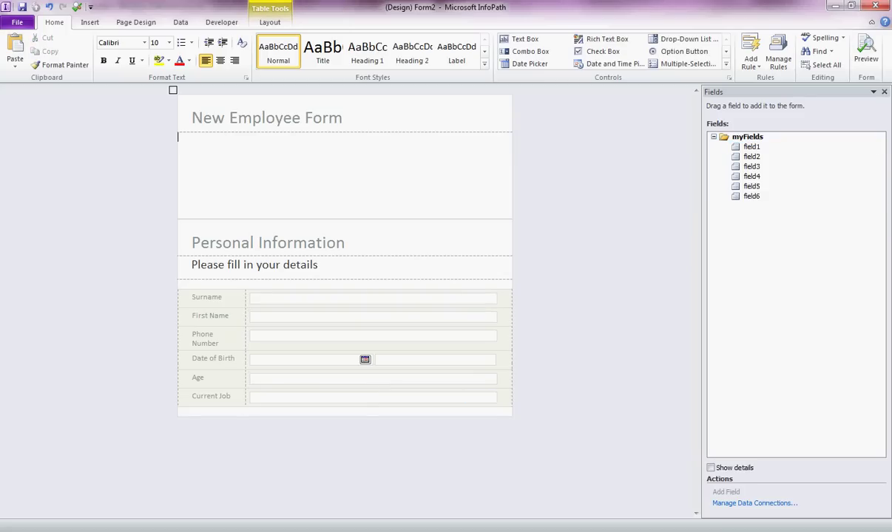
Delete the blank space under the New Employee Form title
{"action": "key", "text": "Delete"}
{"action": "key", "text": "Delete"}
{"action": "key", "text": "Delete"}
{"action": "key", "text": "Delete"}
{"action": "key", "text": "Delete"}
{"action": "key", "text": "Delete"}
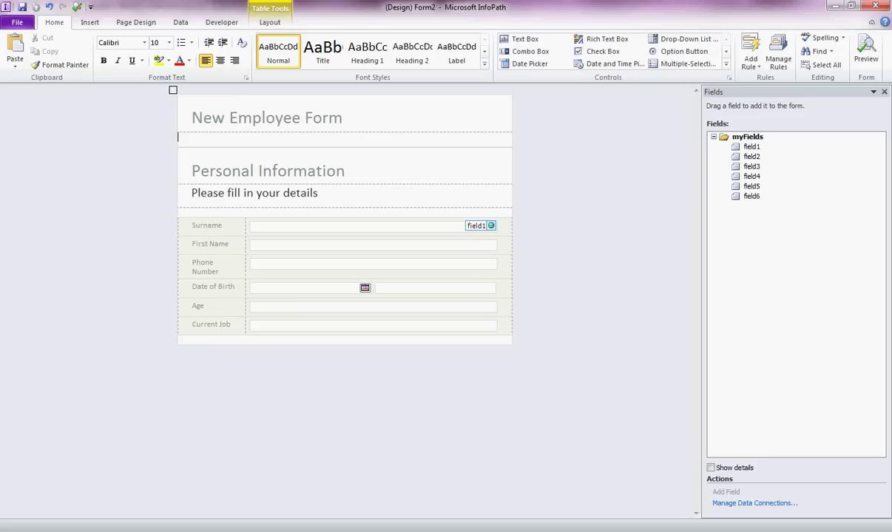
Open the Surname text box's properties and name its field Surname
{"action": "left_click", "coordinate": [354, 226]}
{"action": "right_click", "coordinate": [290, 226]}
{"action": "key", "text": "Return"}
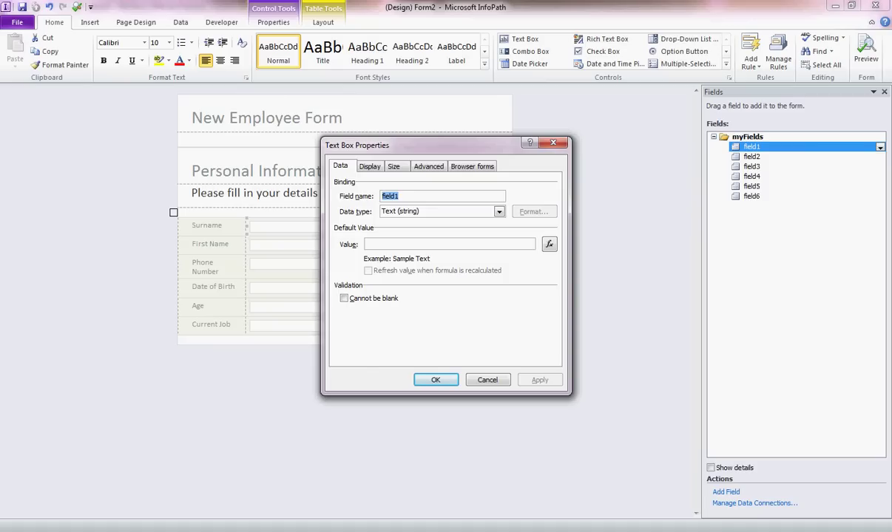
{"action": "type", "text": "Surname"}
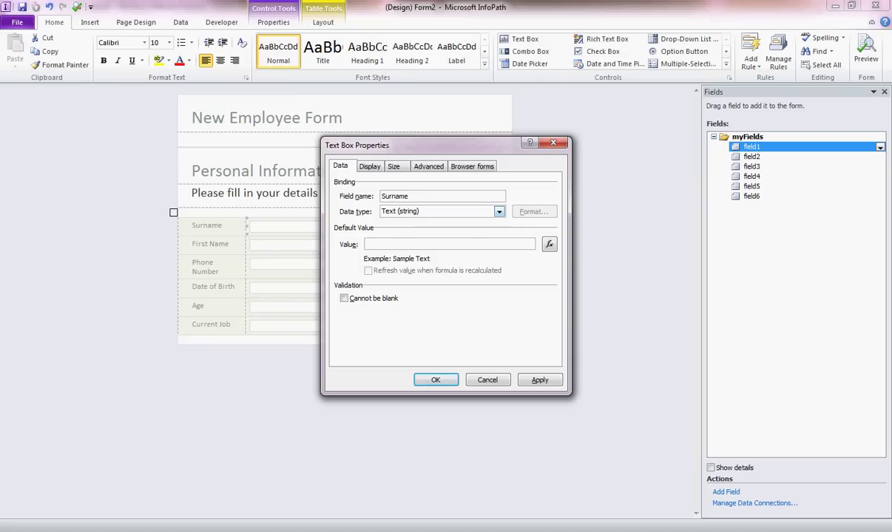
Keep the Text (string) data type and set default value 'Please enter your surname'
{"action": "left_click", "coordinate": [499, 212]}
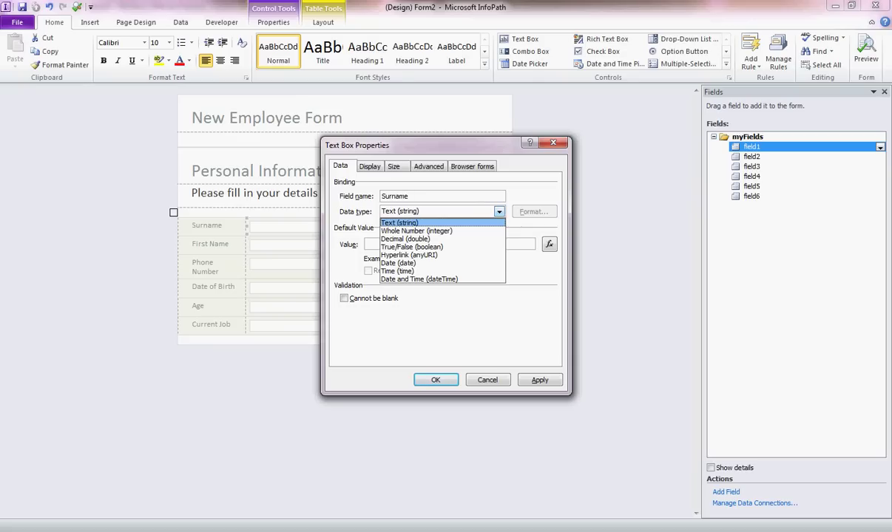
{"action": "key", "text": "Return"}
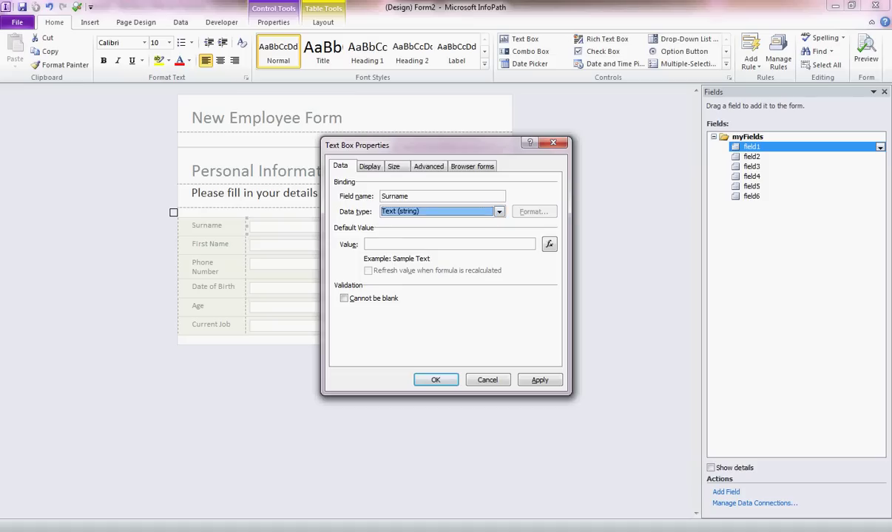
{"action": "key", "text": "alt+Down"}
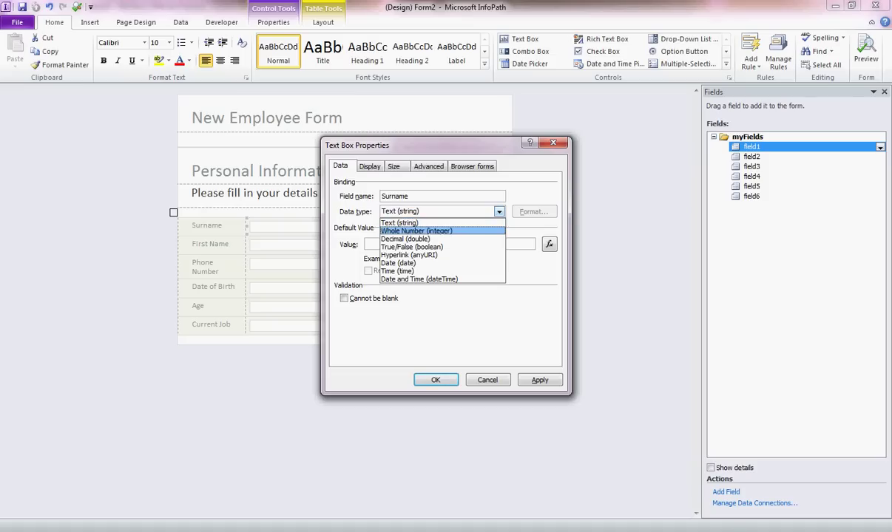
{"action": "key", "text": "Return"}
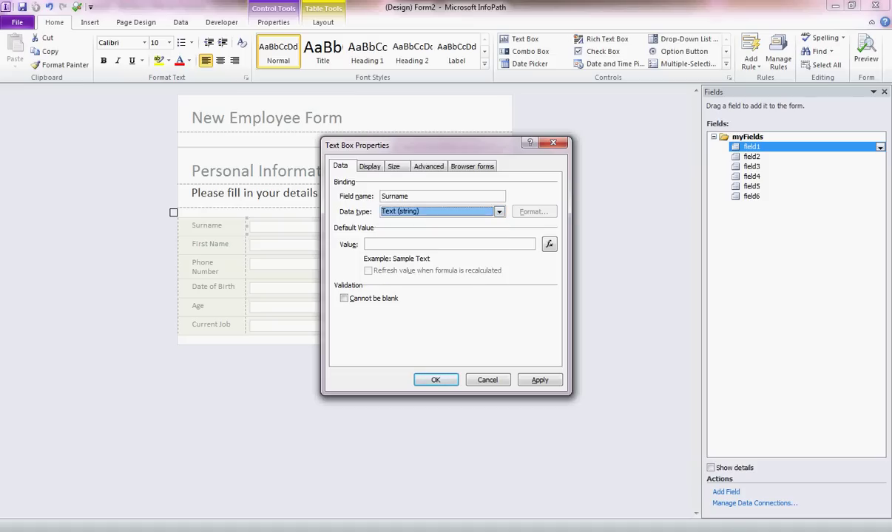
{"action": "left_click", "coordinate": [366, 244]}
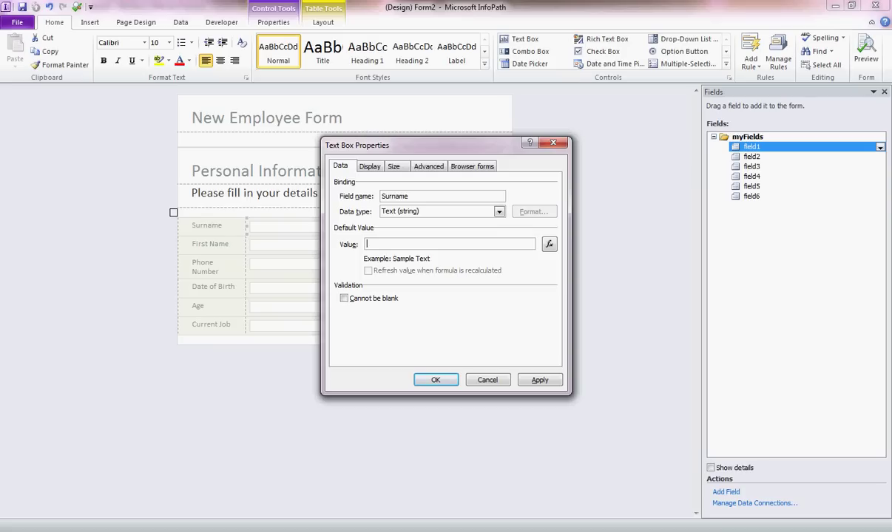
{"action": "type", "text": "Please enter your surname"}
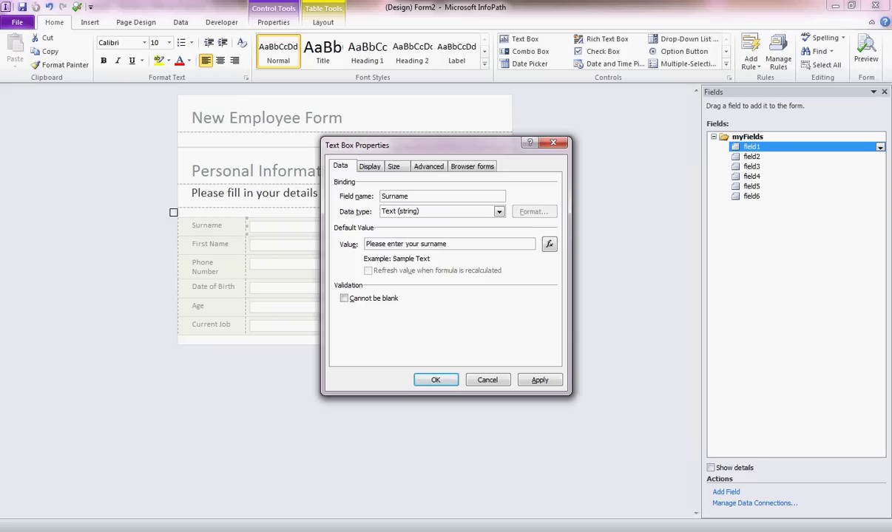
Delete the default value and set the placeholder to 'Please type your surname'
{"action": "key", "text": "ctrl+Tab"}
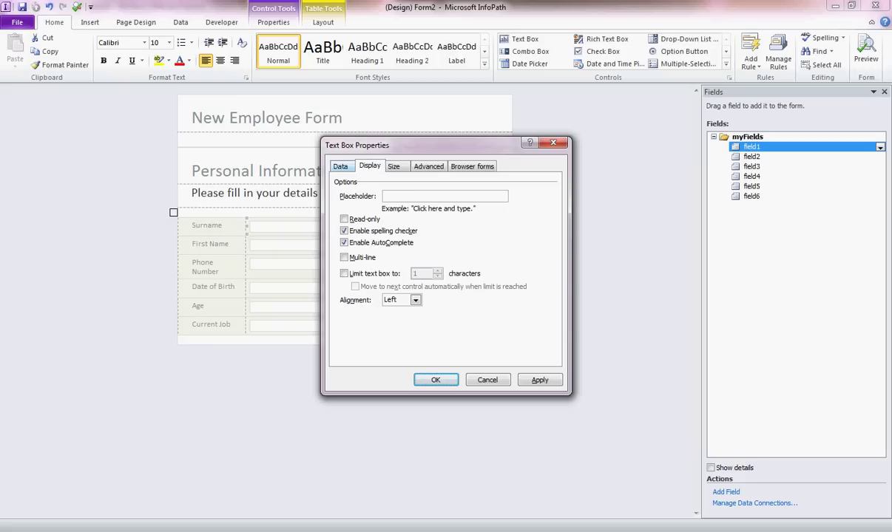
{"action": "key", "text": "ctrl+shift+Tab"}
{"action": "key", "text": "ctrl+shift+Left"}
{"action": "key", "text": "ctrl+shift+Left"}
{"action": "key", "text": "ctrl+shift+Left"}
{"action": "key", "text": "ctrl+shift+Left"}
{"action": "key", "text": "BackSpace"}
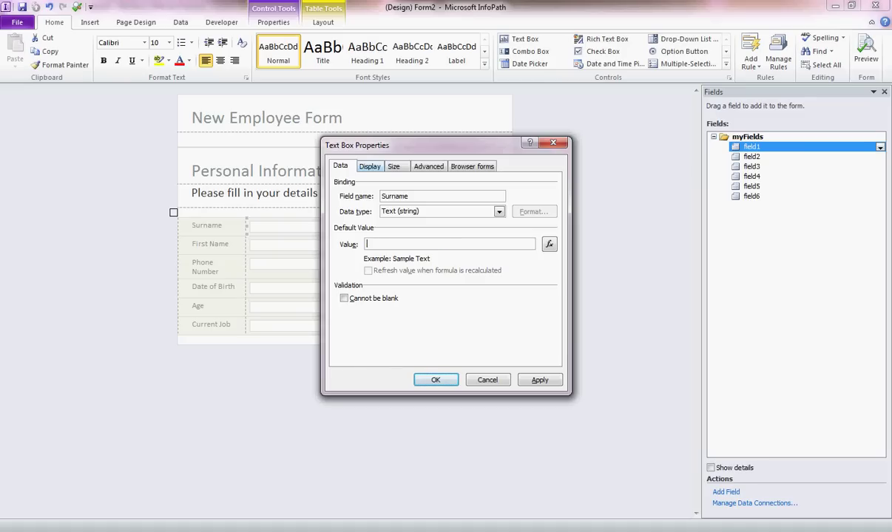
{"action": "key", "text": "ctrl+Tab"}
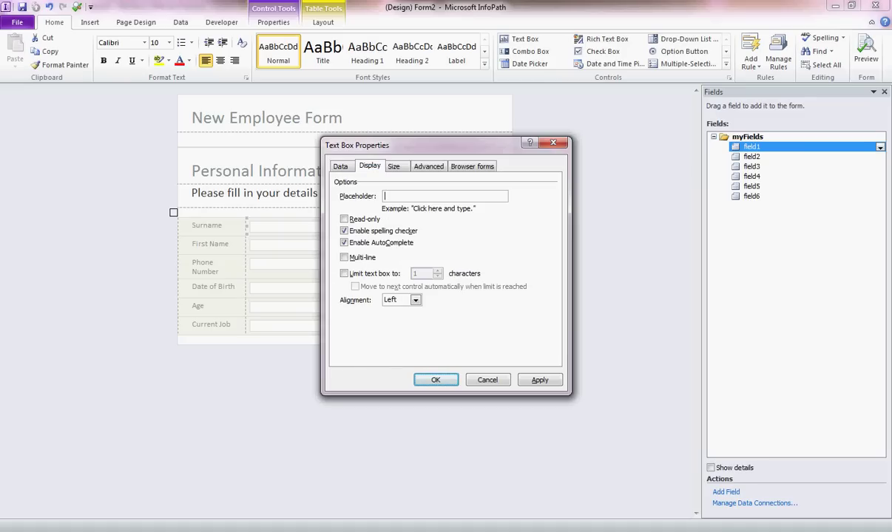
{"action": "type", "text": "Please type your surname"}
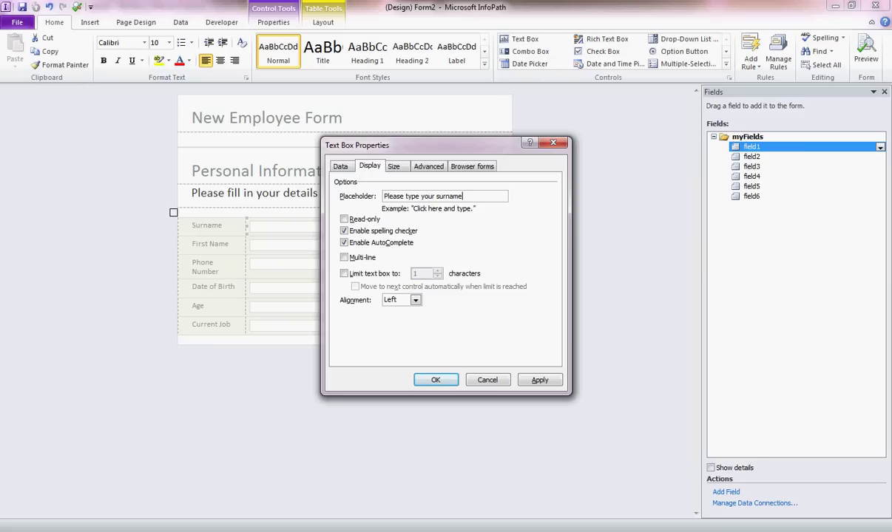
{"action": "key", "text": "ctrl+shift+Tab"}
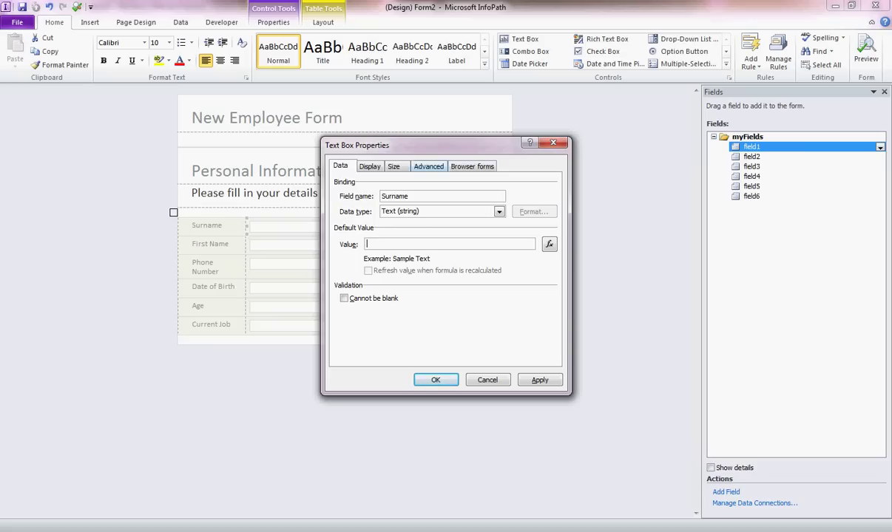
{"action": "key", "text": "ctrl+Tab"}
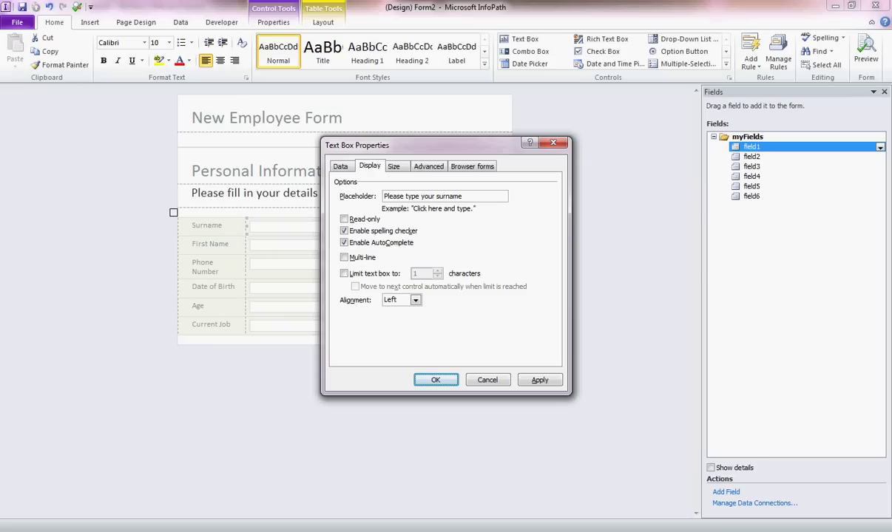
Add ScreenTip 'Please type in your surname' and apply, renaming field1 to Surname
{"action": "left_click", "coordinate": [394, 167]}
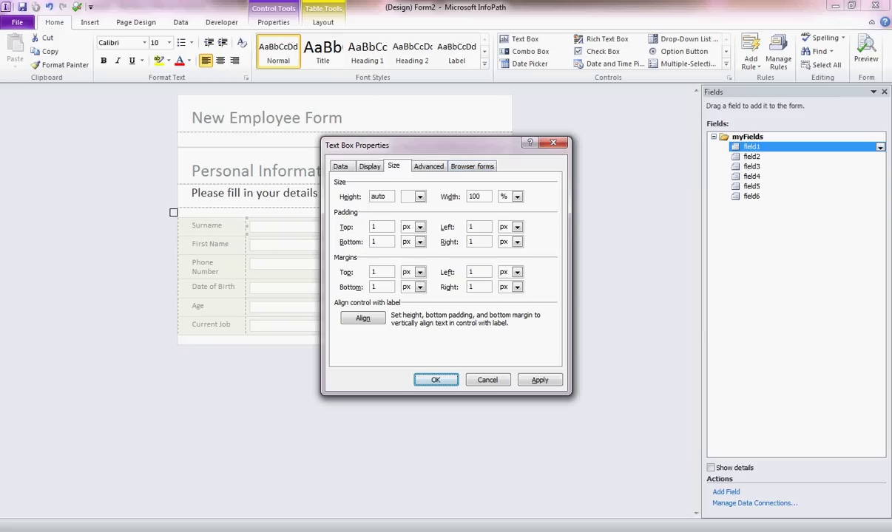
{"action": "left_click", "coordinate": [428, 165]}
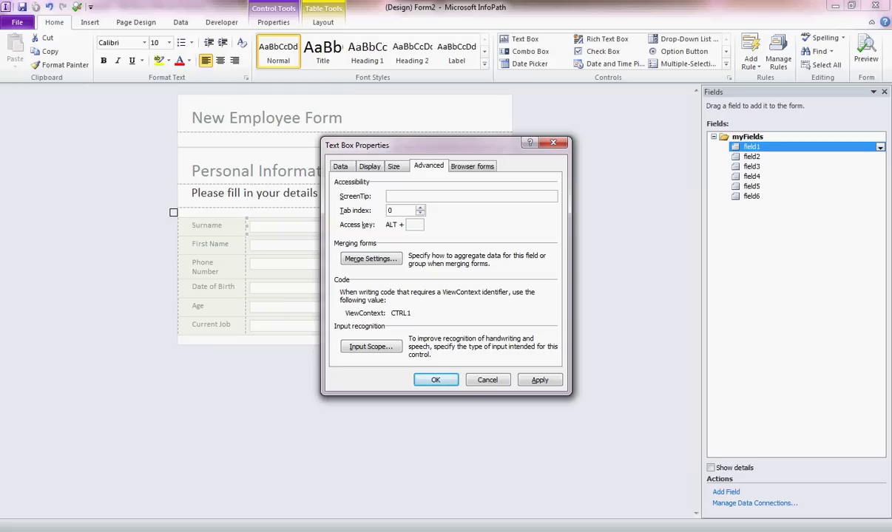
{"action": "type", "text": "Please type in your surname"}
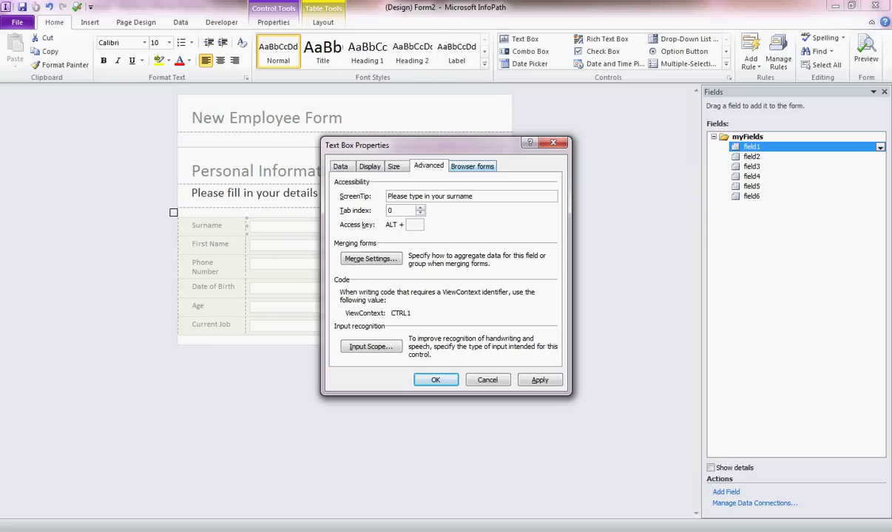
{"action": "left_click", "coordinate": [472, 166]}
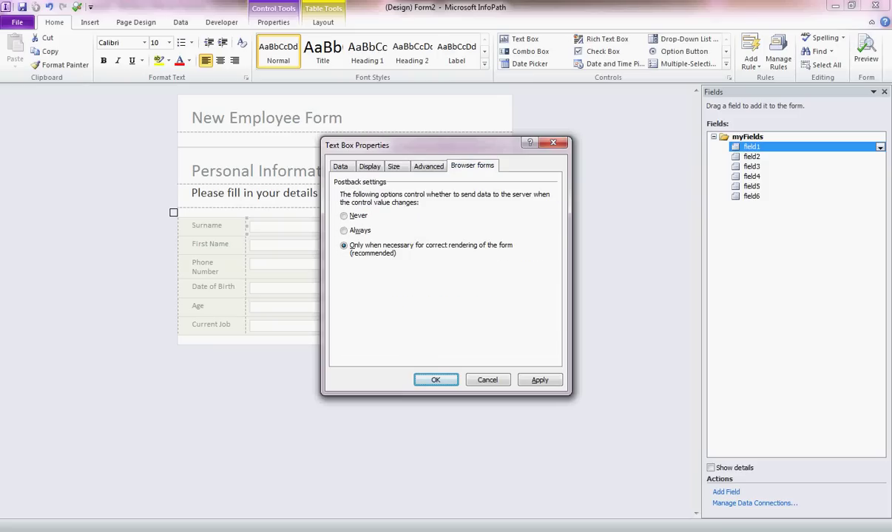
{"action": "left_click", "coordinate": [340, 166]}
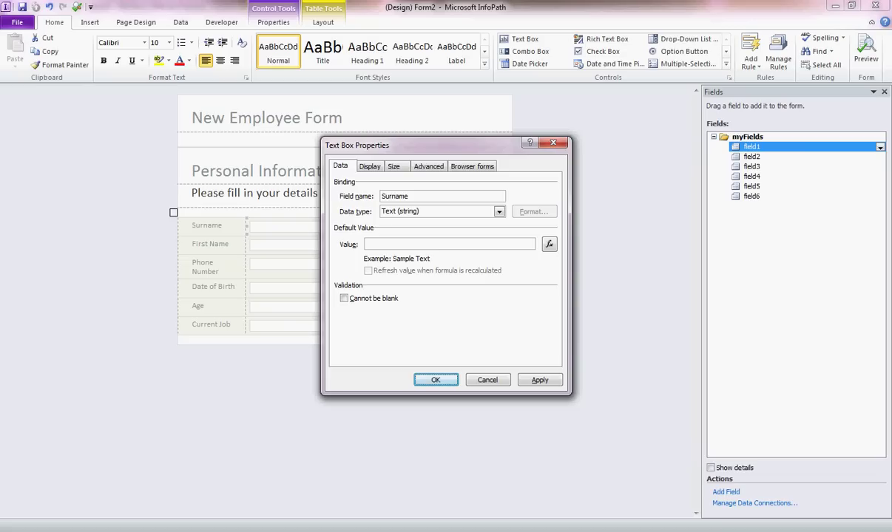
{"action": "key", "text": "alt+a"}
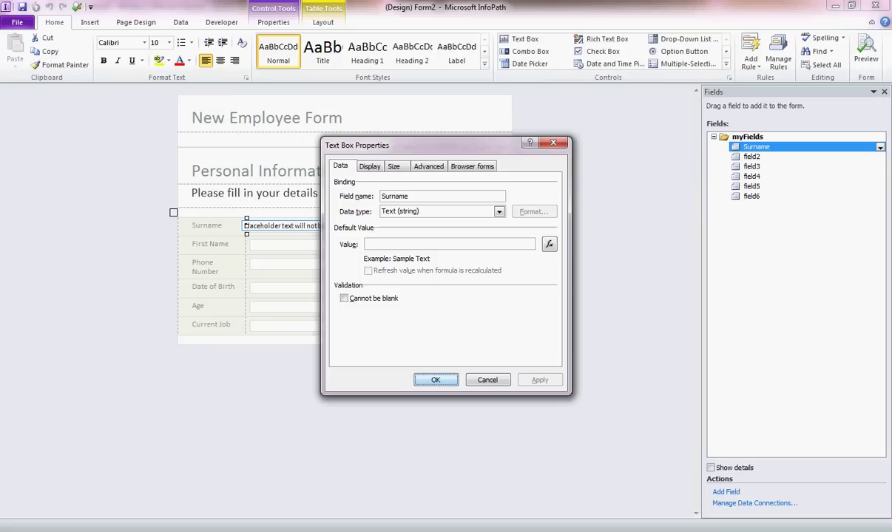
{"action": "key", "text": "Return"}
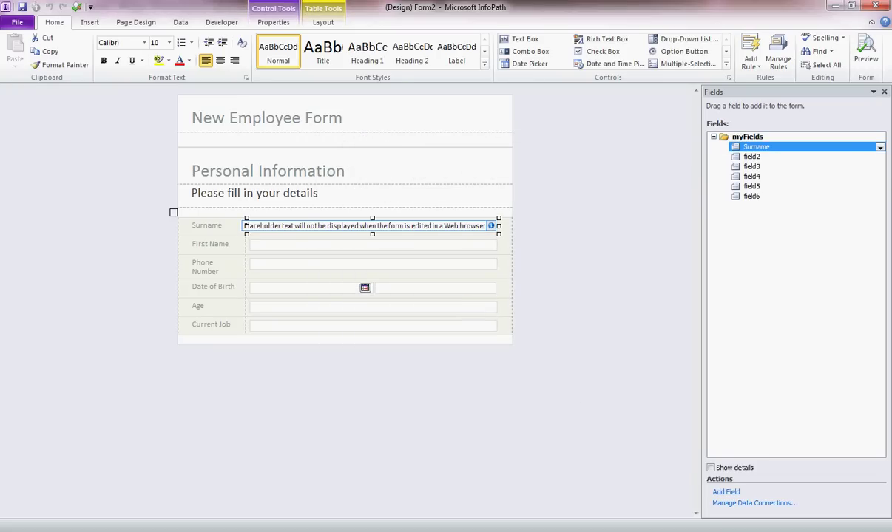
{"action": "left_click", "coordinate": [370, 244]}
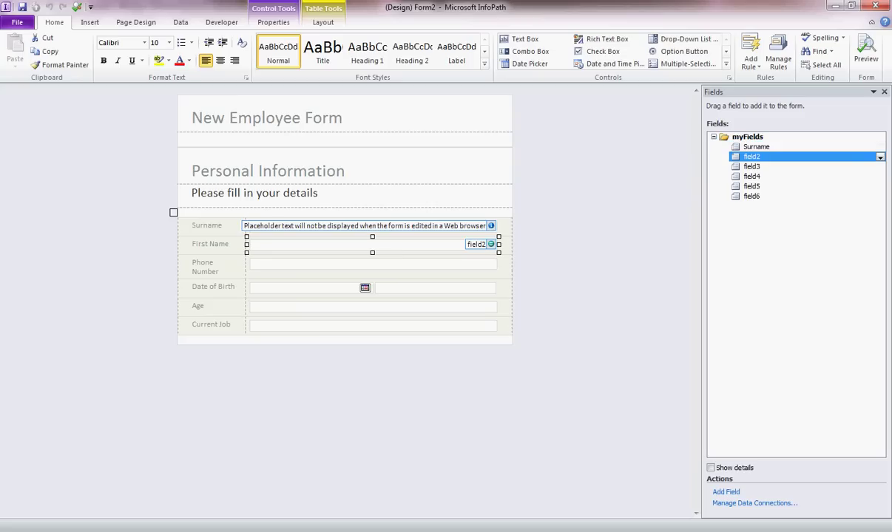
{"action": "left_click", "coordinate": [370, 226]}
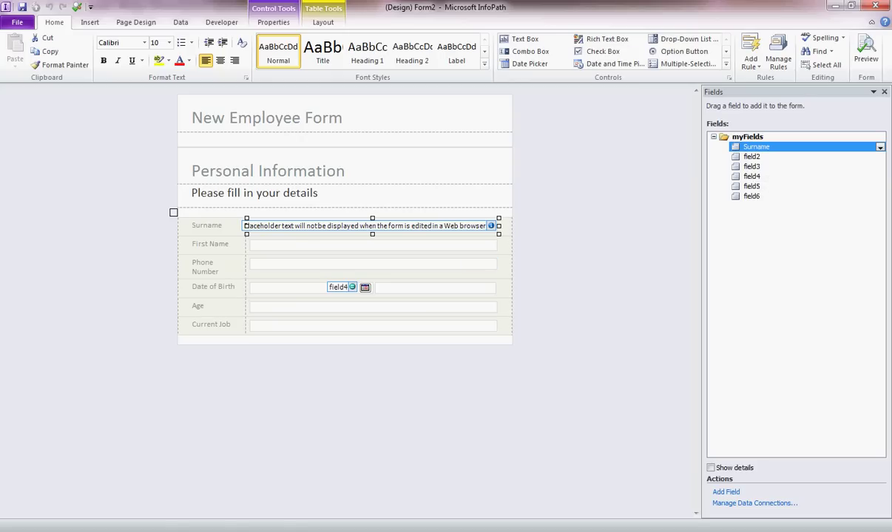
Rename the date picker's field to DOB, keeping the 14/03/2001 short date format
{"action": "left_click", "coordinate": [333, 287]}
{"action": "right_click", "coordinate": [312, 289]}
{"action": "left_click", "coordinate": [369, 443]}
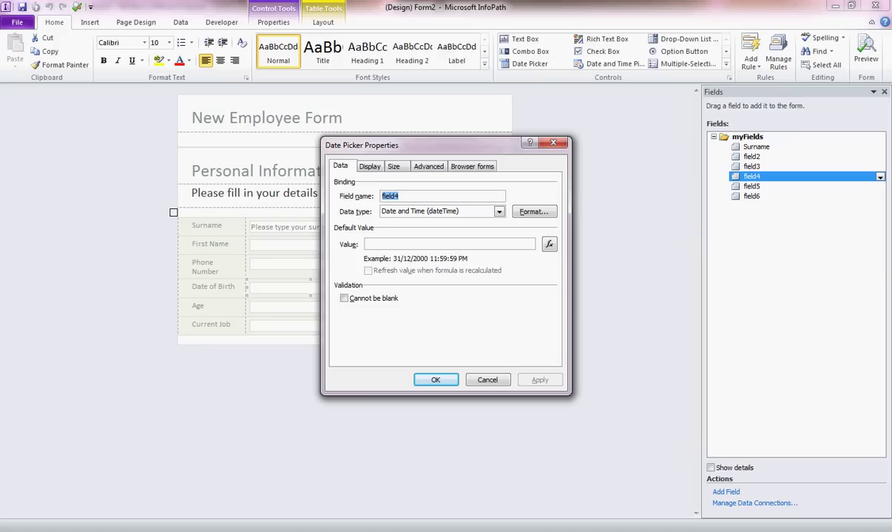
{"action": "type", "text": "DOB"}
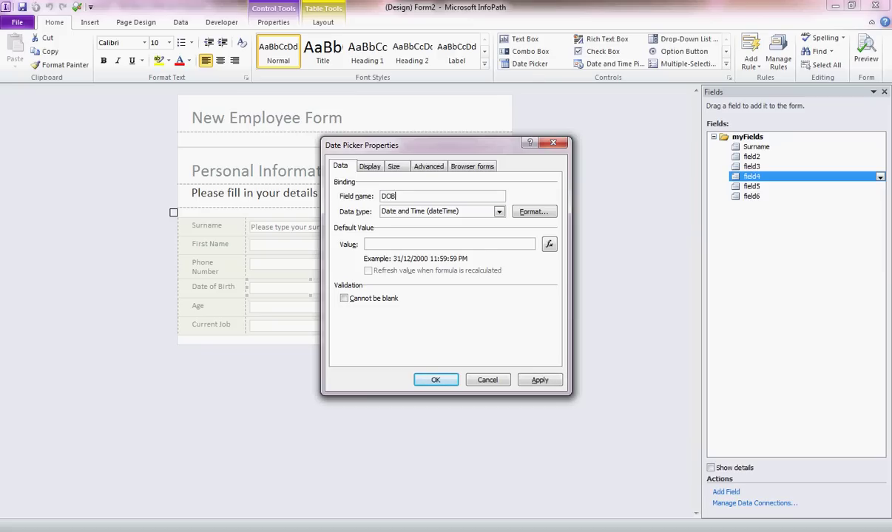
{"action": "left_click", "coordinate": [533, 212]}
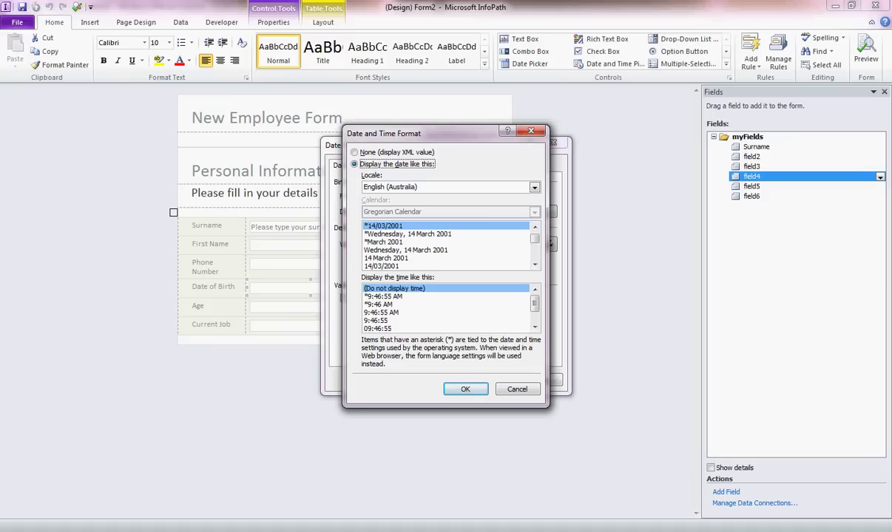
{"action": "key", "text": "Up"}
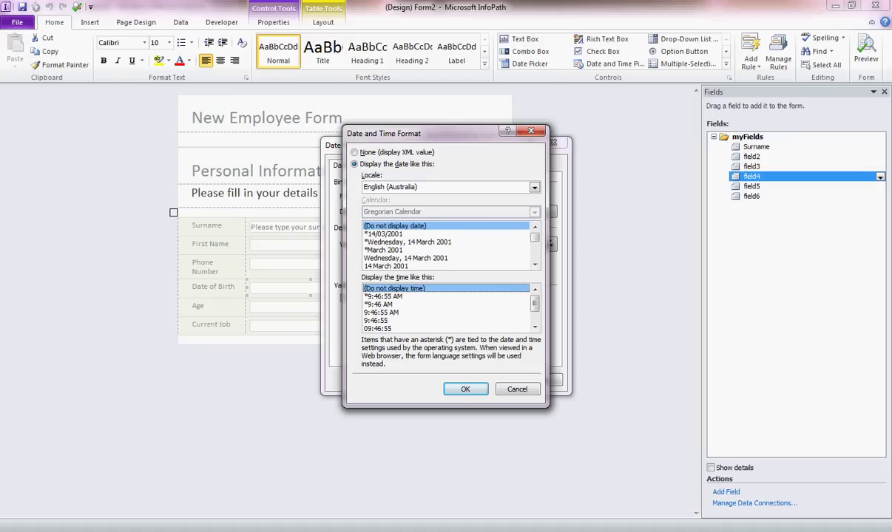
{"action": "key", "text": "Down"}
{"action": "key", "text": "Return"}
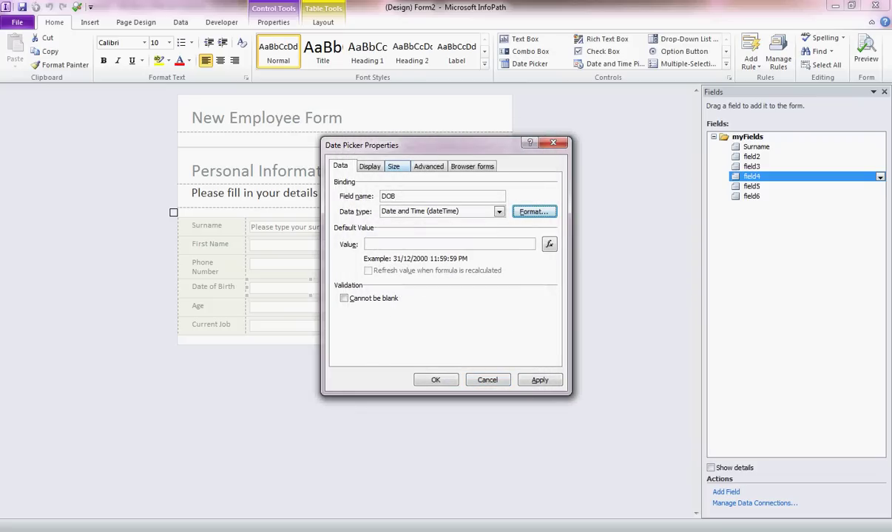
Give the date picker the screen tip 'Please enter your date of birth'
{"action": "key", "text": "ctrl+Tab"}
{"action": "key", "text": "ctrl+Tab"}
{"action": "key", "text": "ctrl+Tab"}
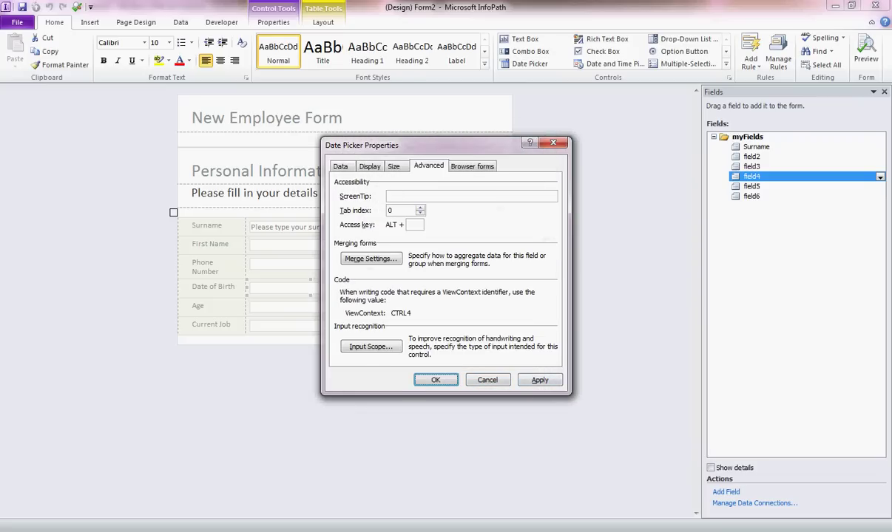
{"action": "left_click", "coordinate": [471, 196]}
{"action": "type", "text": "Dat"}
{"action": "key", "text": "BackSpace"}
{"action": "key", "text": "BackSpace"}
{"action": "key", "text": "BackSpace"}
{"action": "type", "text": "Please enter your date of "}
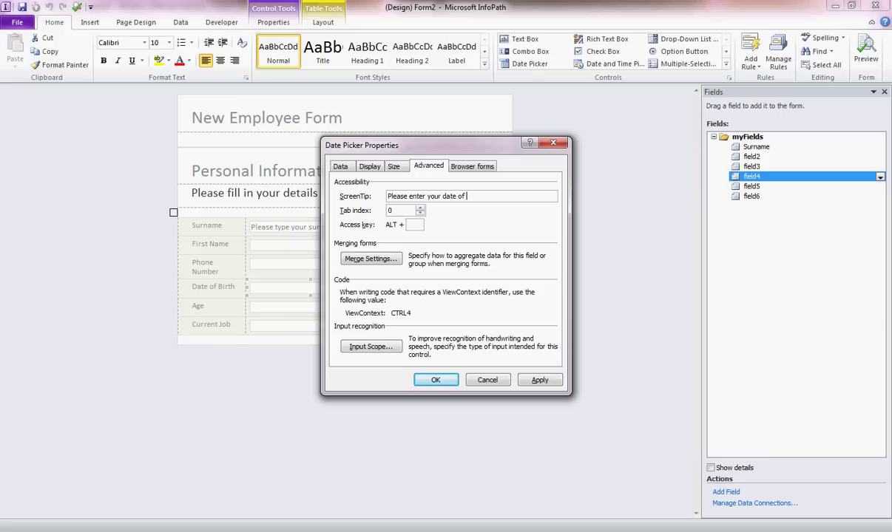
{"action": "type", "text": "birth"}
{"action": "left_click", "coordinate": [435, 380]}
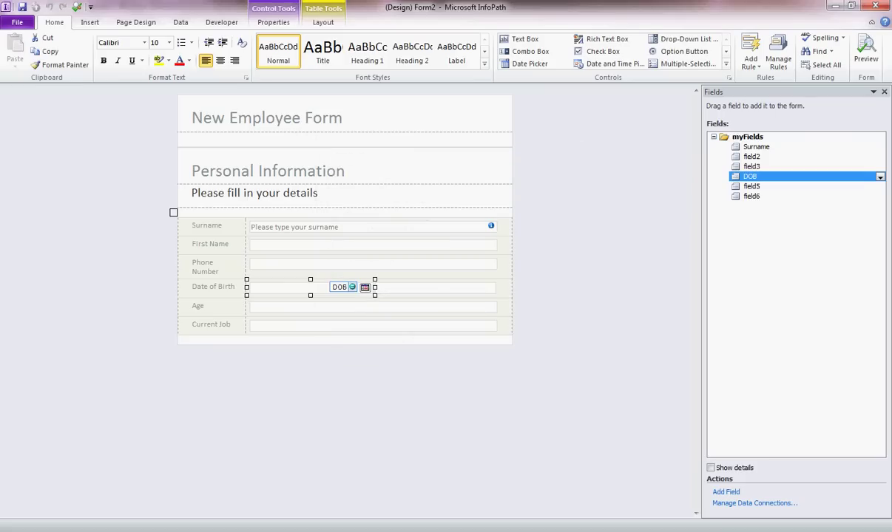
Resize the Date of Birth picker and make the Age box narrower
{"action": "left_click_drag", "start_coordinate": [340, 287], "coordinate": [477, 287]}
{"action": "left_click", "coordinate": [373, 289]}
{"action": "left_click", "coordinate": [351, 306]}
{"action": "left_click_drag", "start_coordinate": [498, 306], "coordinate": [371, 306]}
Narrow the First Name, Phone Number and Current Job boxes together to the same width
{"action": "left_click", "coordinate": [370, 325]}
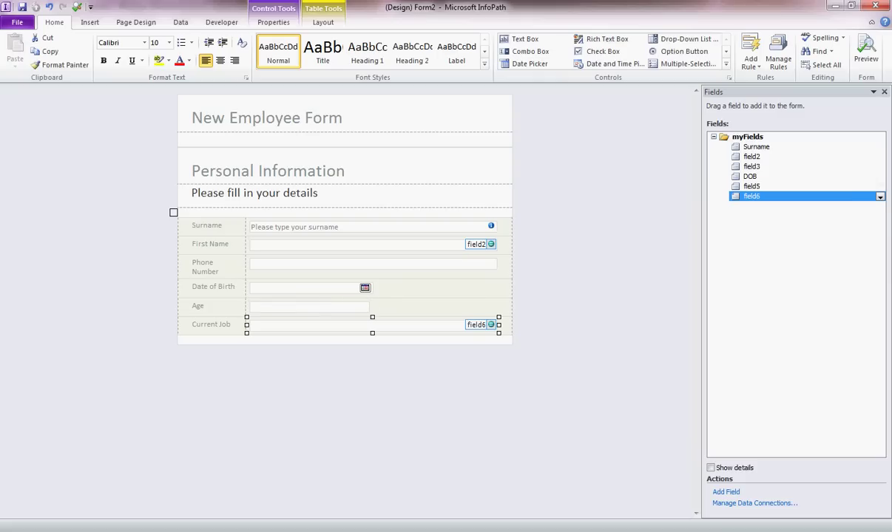
{"action": "left_click", "coordinate": [370, 244], "text": "ctrl"}
{"action": "left_click", "coordinate": [370, 263], "text": "ctrl"}
{"action": "left_click_drag", "start_coordinate": [499, 262], "coordinate": [370, 262]}
{"action": "left_click", "coordinate": [311, 306]}
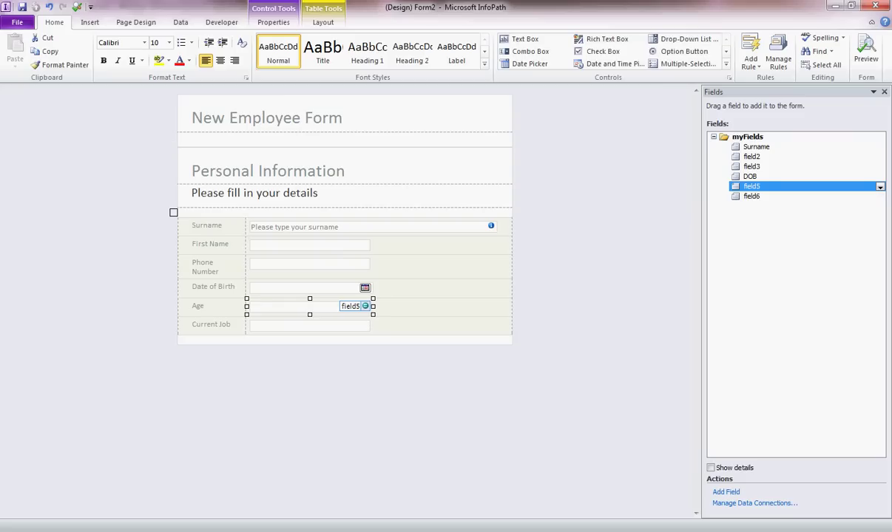
{"action": "left_click", "coordinate": [370, 264]}
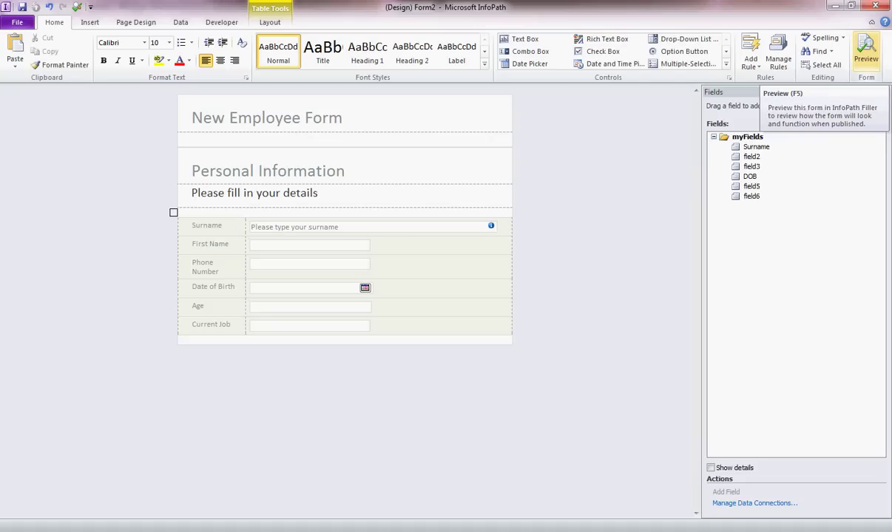
Preview the form and enter a test surname and first name
{"action": "left_click", "coordinate": [866, 53]}
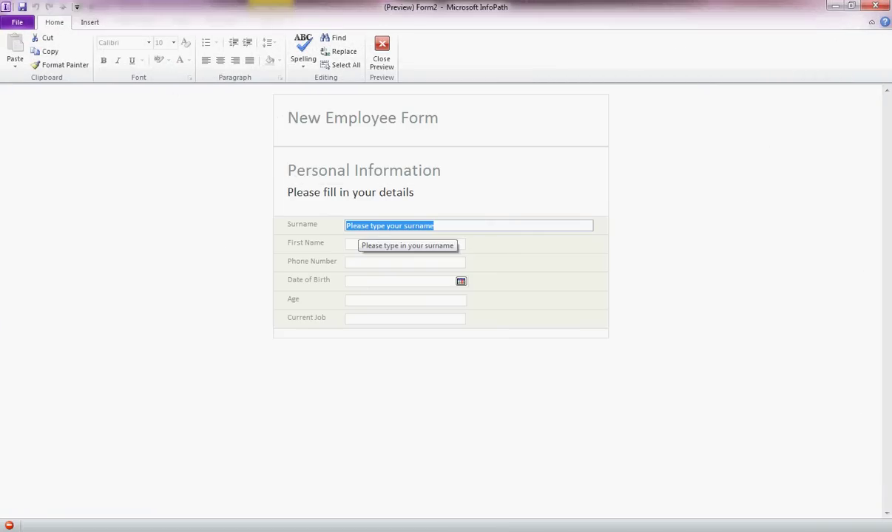
{"action": "key", "text": "Tab"}
{"action": "key", "text": "Tab"}
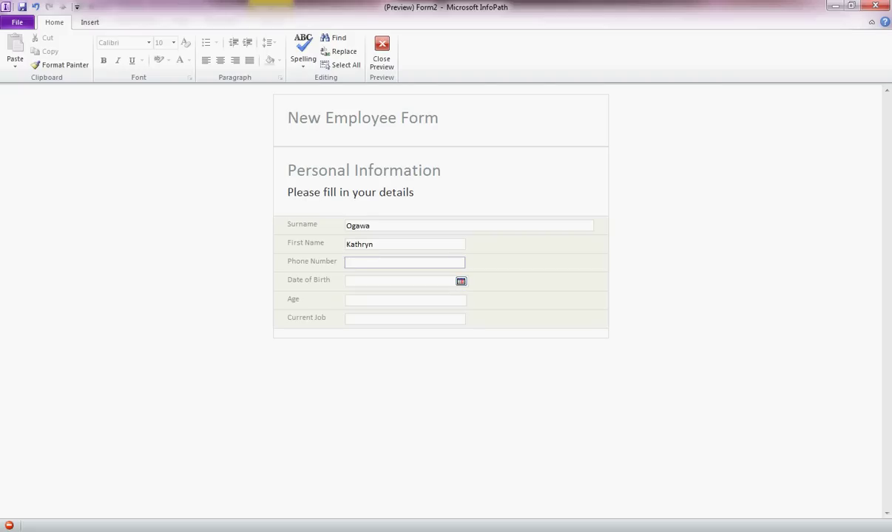
Pick 20/10/2010 as the date of birth, then move through the Age and Current Job fields
{"action": "left_click", "coordinate": [460, 281]}
{"action": "key", "text": "Return"}
{"action": "left_click", "coordinate": [404, 299]}
{"action": "left_click", "coordinate": [404, 319]}
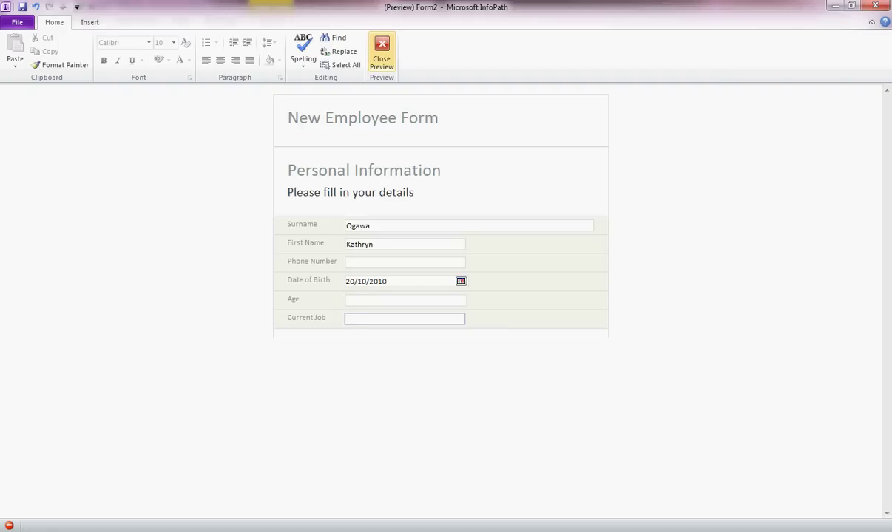
Close the preview and click the Phone Number row to clear the selection in design view
{"action": "left_click", "coordinate": [381, 53]}
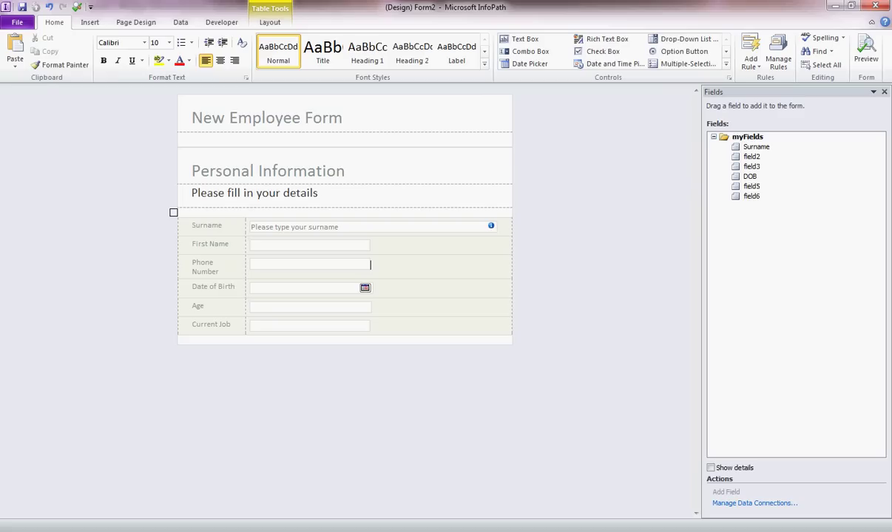
{"action": "left_click", "coordinate": [371, 264]}
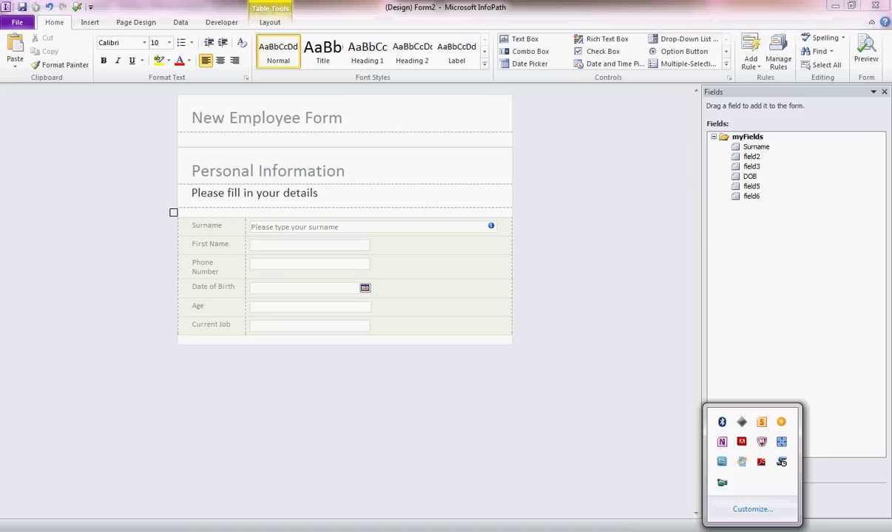